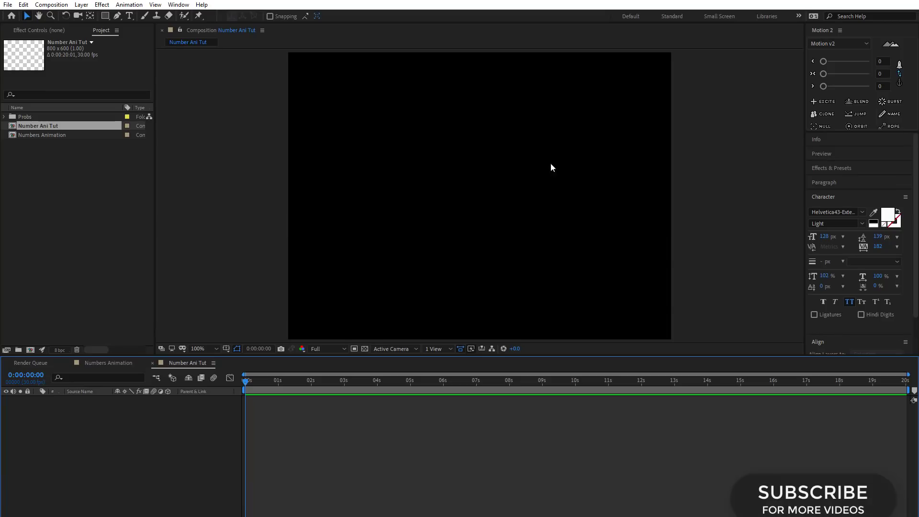
Add a red 800x600 solid layer, 'Red Solid 2', as the full-frame background
right_click(728, 163)
mouse_move(749, 168)
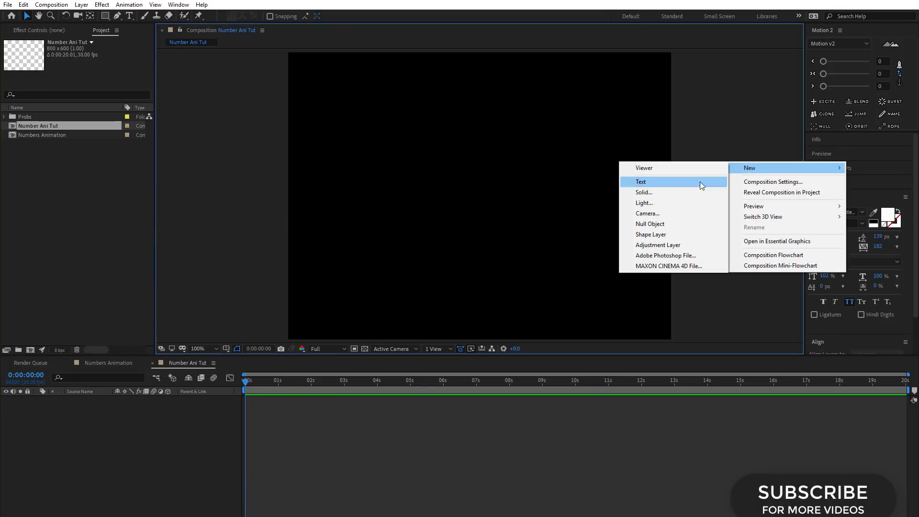
left_click(659, 197)
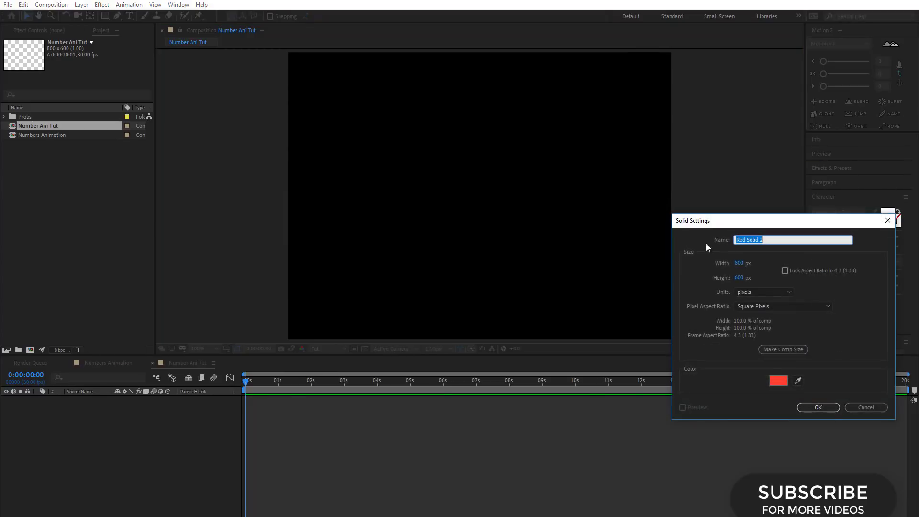
left_click(782, 381)
left_click(818, 246)
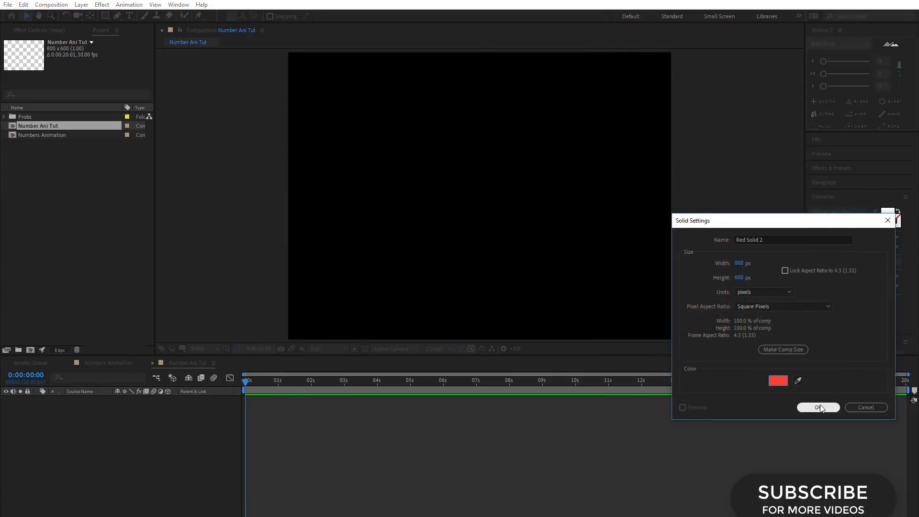
left_click(818, 407)
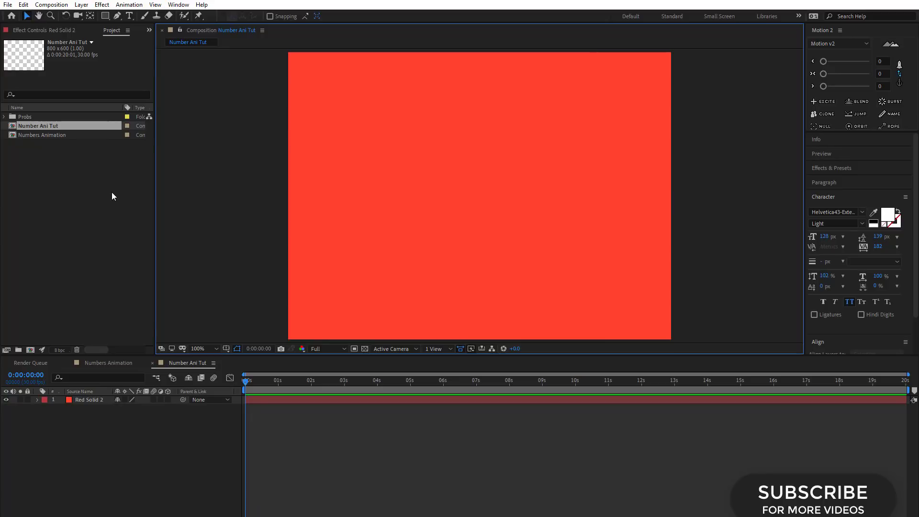
left_click(131, 196)
Lock Red Solid 2 and start a text layer with digits 1 to 5 on separate lines
left_click(28, 400)
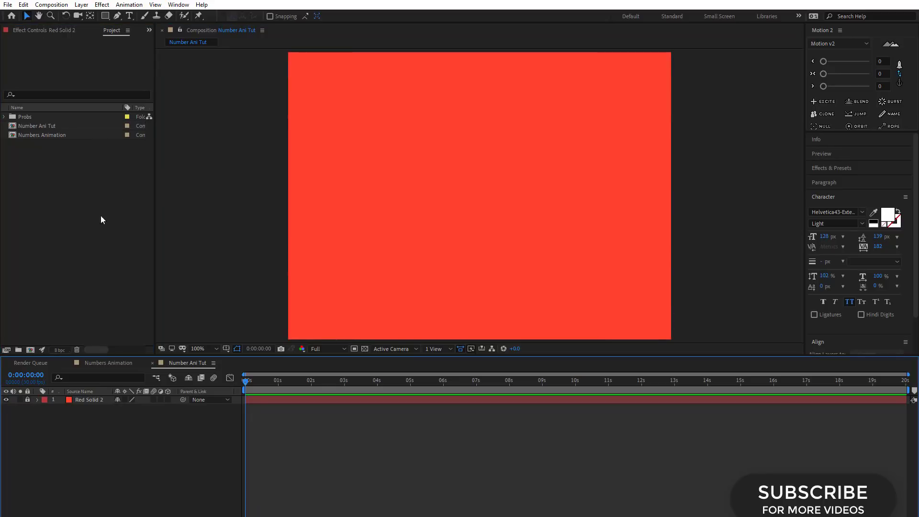
left_click(128, 17)
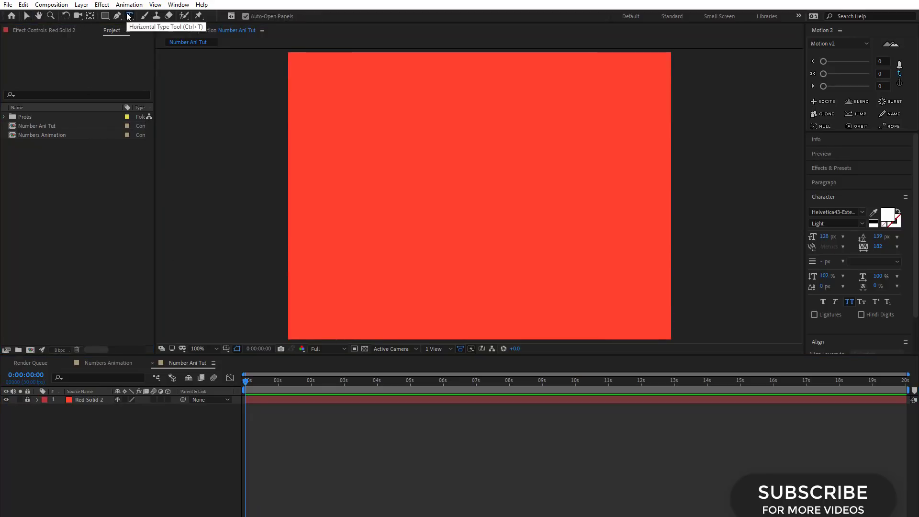
left_click(463, 138)
type("1")
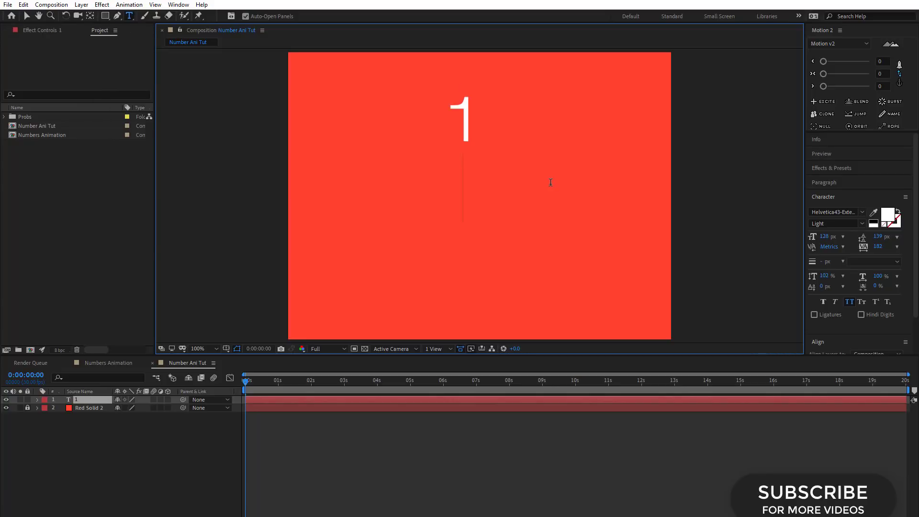
type(" 2 3 4 5")
left_click(27, 16)
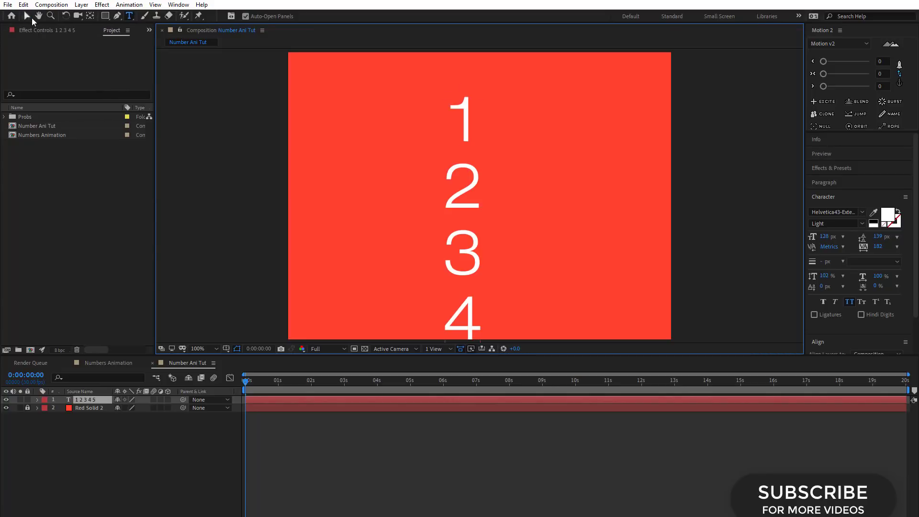
Tighten the line spacing and extend the column with digits 6, 7, 8, 9, 0
left_click_drag(825, 237, 809, 236)
left_click_drag(878, 237, 843, 244)
double_click(516, 189)
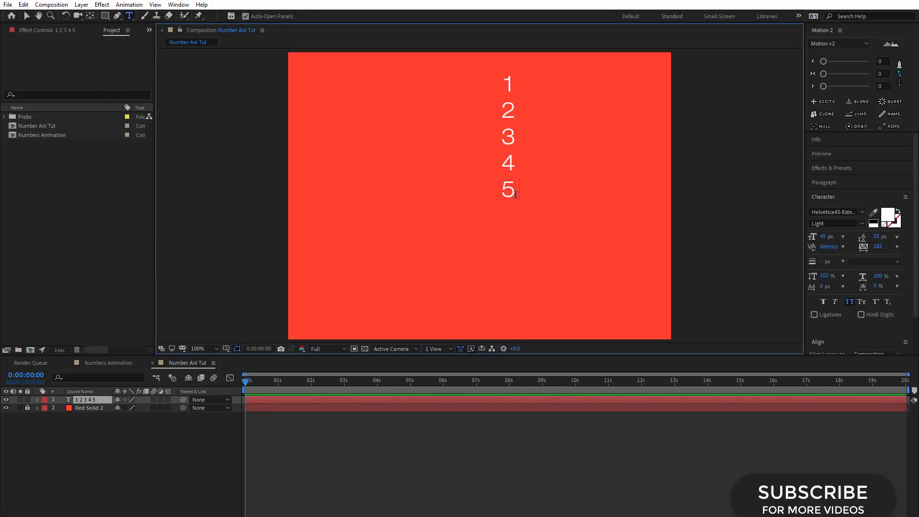
type(" 6 7 8 9 0")
left_click(26, 16)
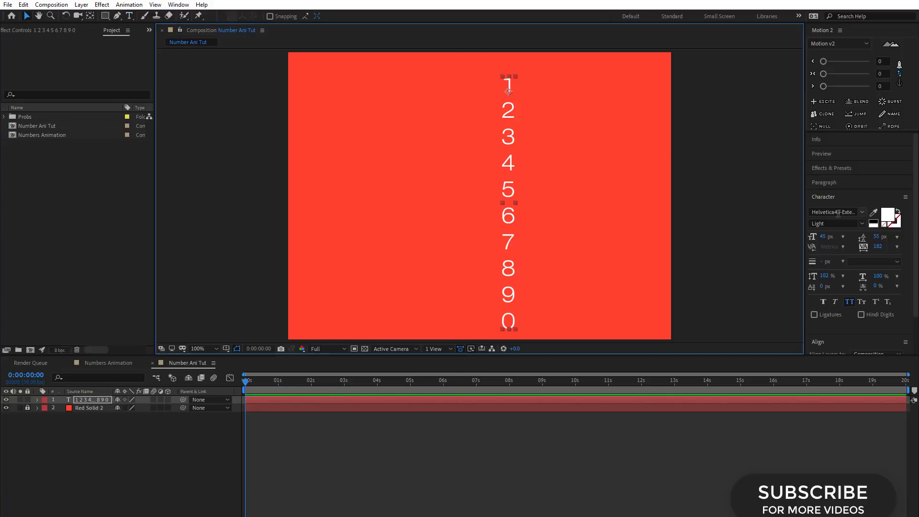
Set the digits to Helvetica65 Medium at 40 px and paste a second 1–0 run
left_click(833, 211)
left_click(769, 260)
double_click(511, 219)
left_click(824, 237)
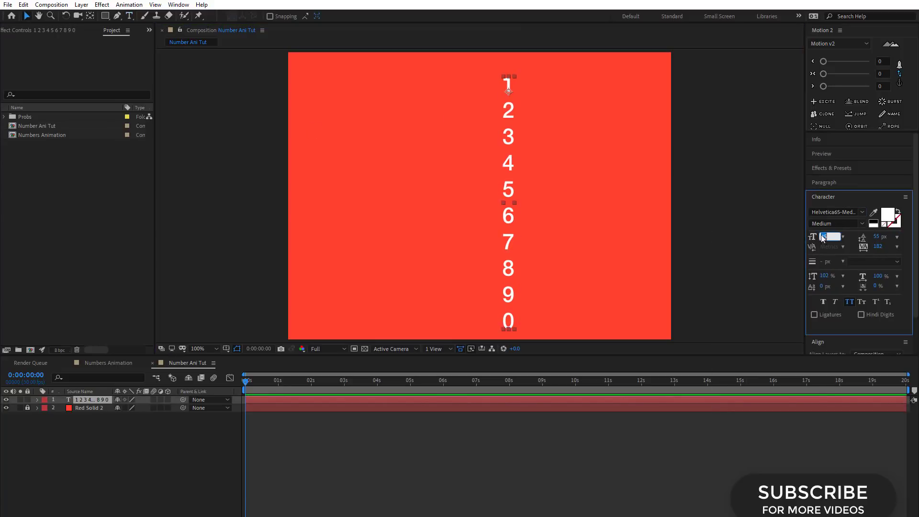
type("40")
key("Return")
key("ctrl+v")
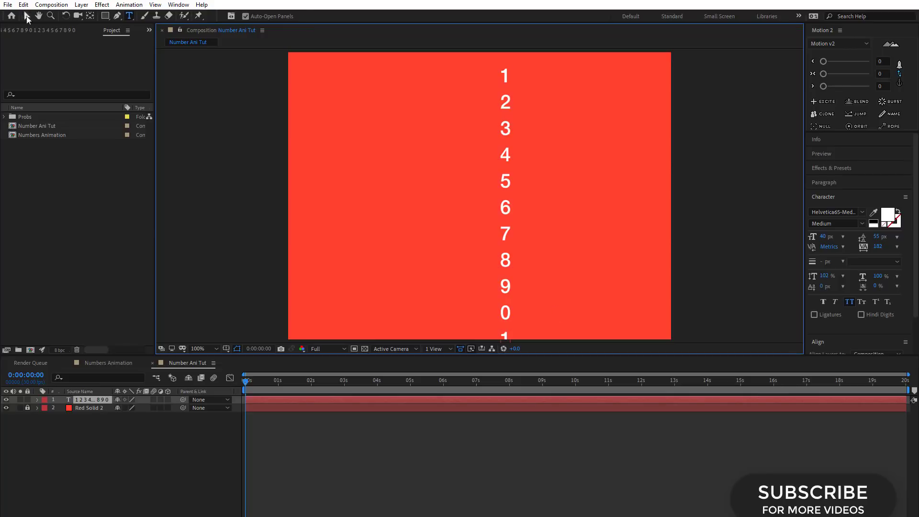
scroll(526, 215, "down", 2)
Move the digit column up and left, and set it to 60 px with 93 px leading
left_click(520, 153)
key("Escape")
key("v")
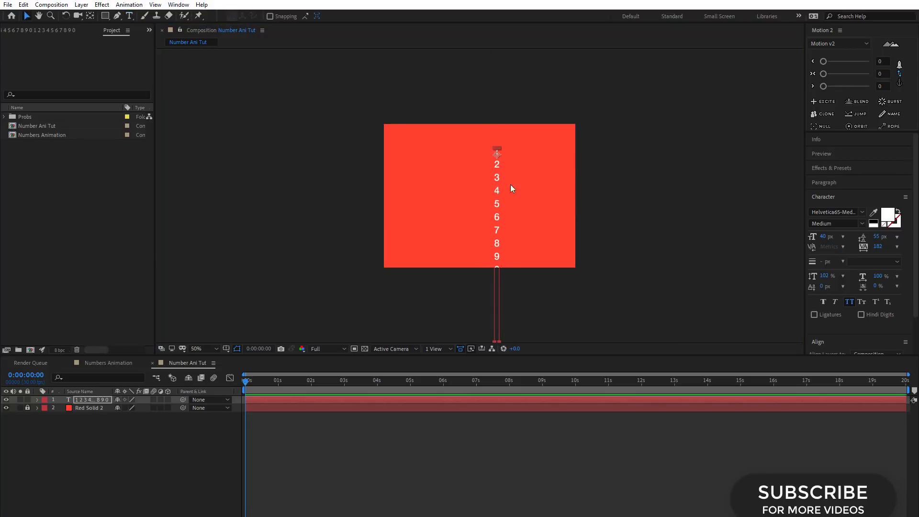
left_click_drag(498, 329, 457, 221)
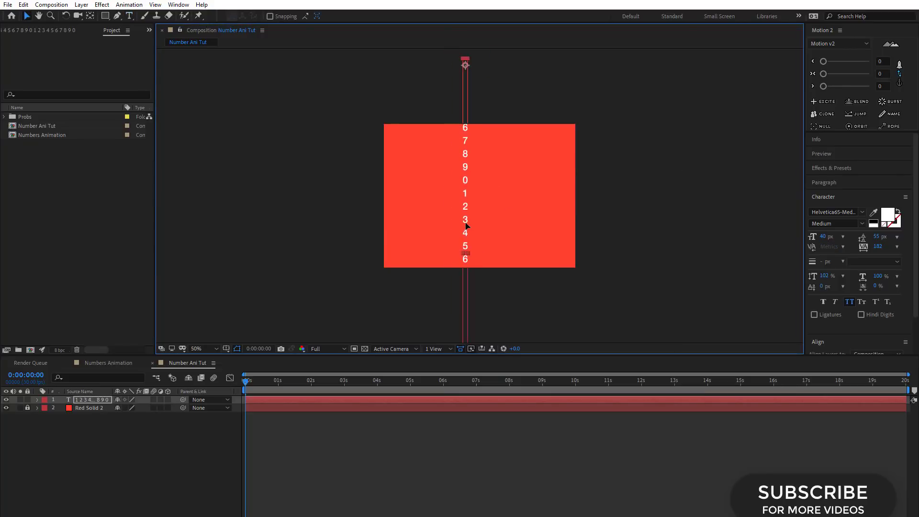
scroll(457, 220, "up", 2)
left_click_drag(823, 237, 899, 238)
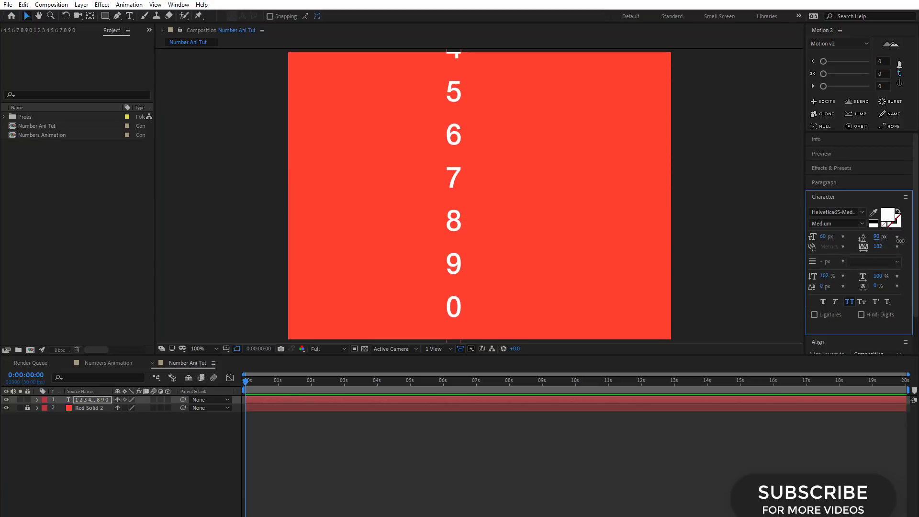
mouse_move(457, 305)
left_mouse_down()
mouse_move(458, 110)
mouse_move(466, 111)
left_mouse_up()
left_click(718, 190)
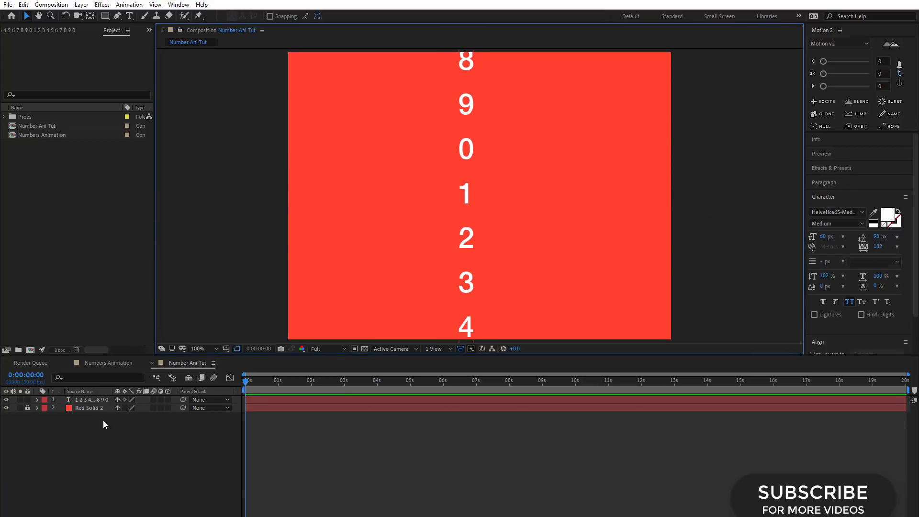
left_click(56, 409)
Add a light grey E4E4E4 solid layer on top of the composition
right_click(201, 250)
mouse_move(224, 251)
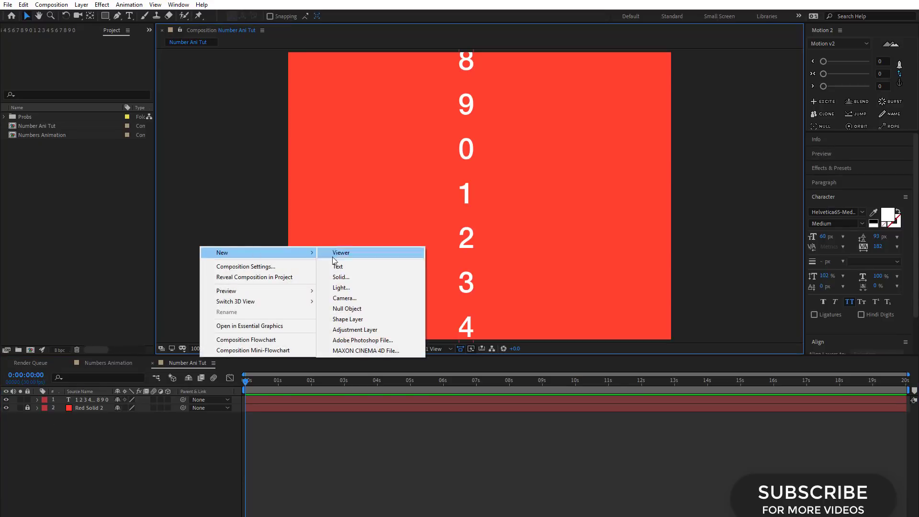
left_click(345, 281)
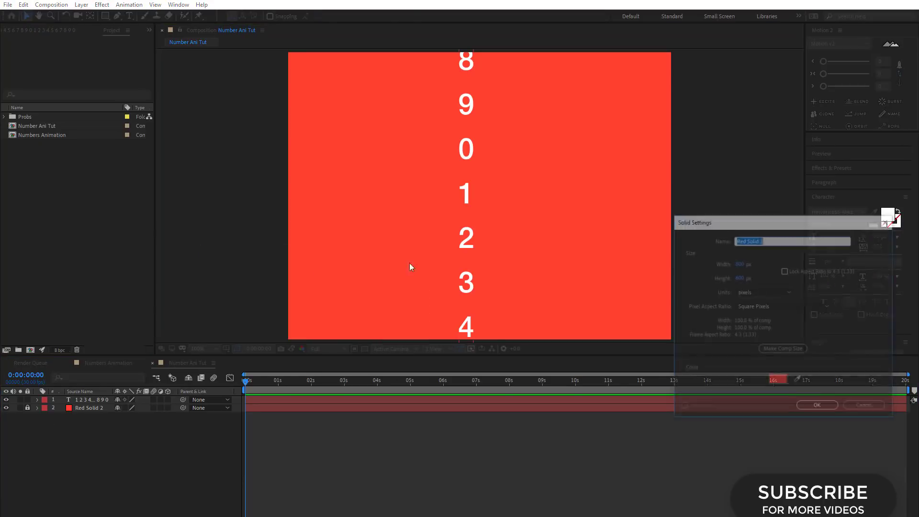
left_click(778, 381)
left_click_drag(617, 357, 612, 250)
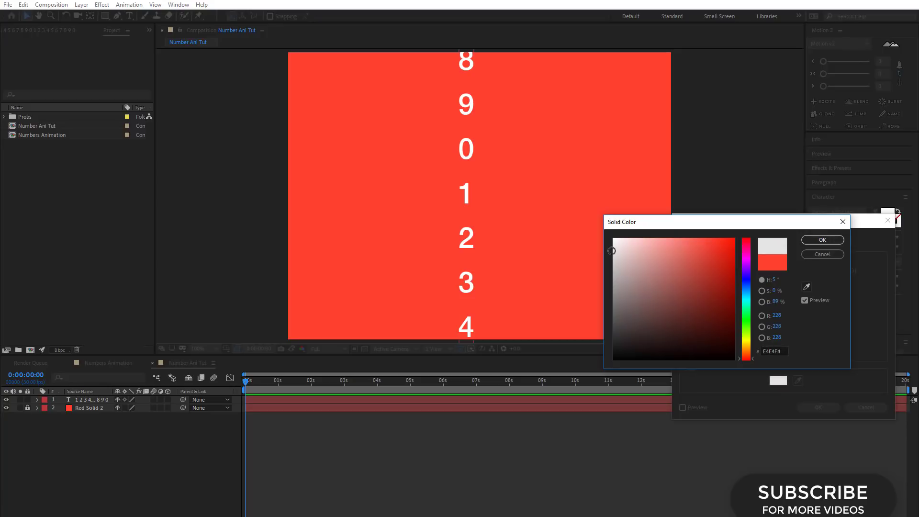
left_click(822, 240)
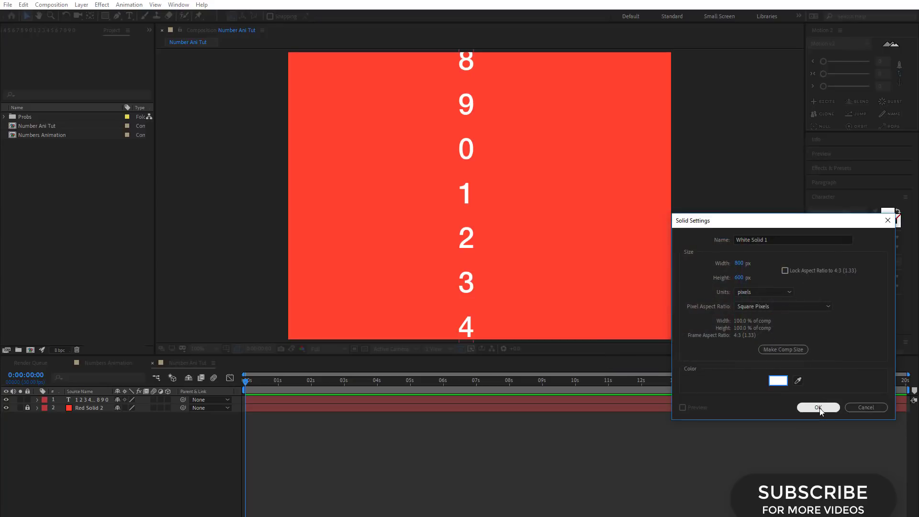
left_click(820, 408)
Pre-compose the grey solid into a composition named Mask
right_click(99, 400)
left_click(134, 357)
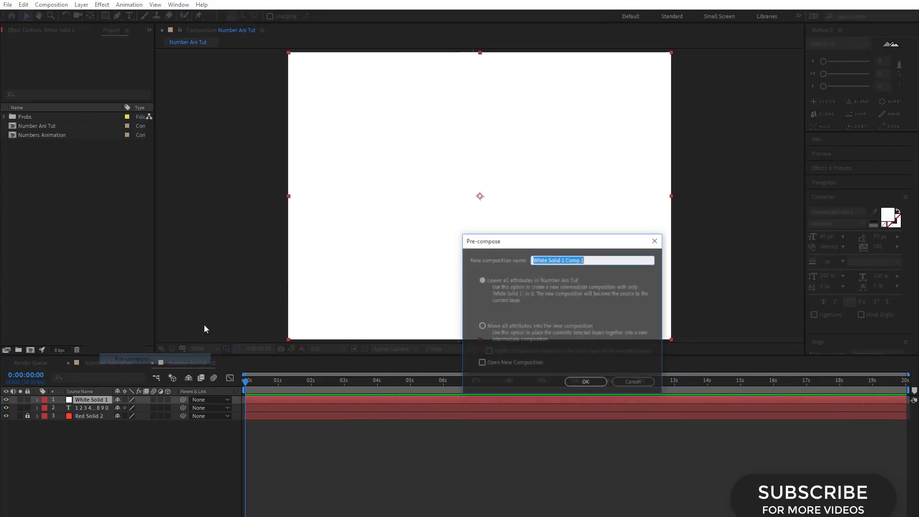
type("Mask")
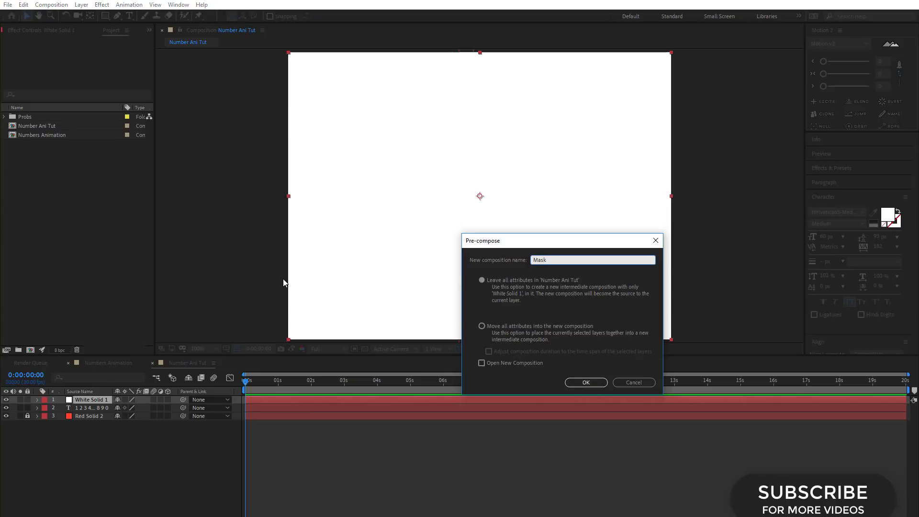
key("Return")
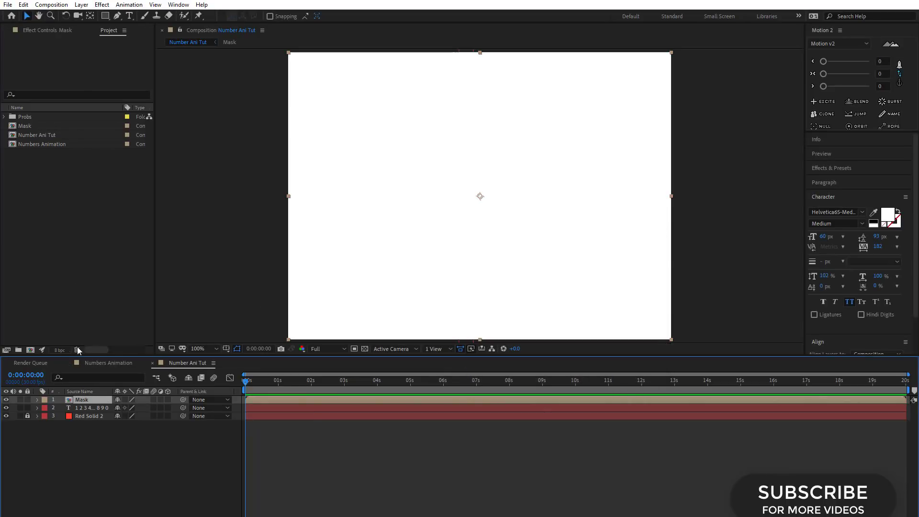
Draw a rectangle mask around the centre digit and nudge it over the 1
left_click(105, 16)
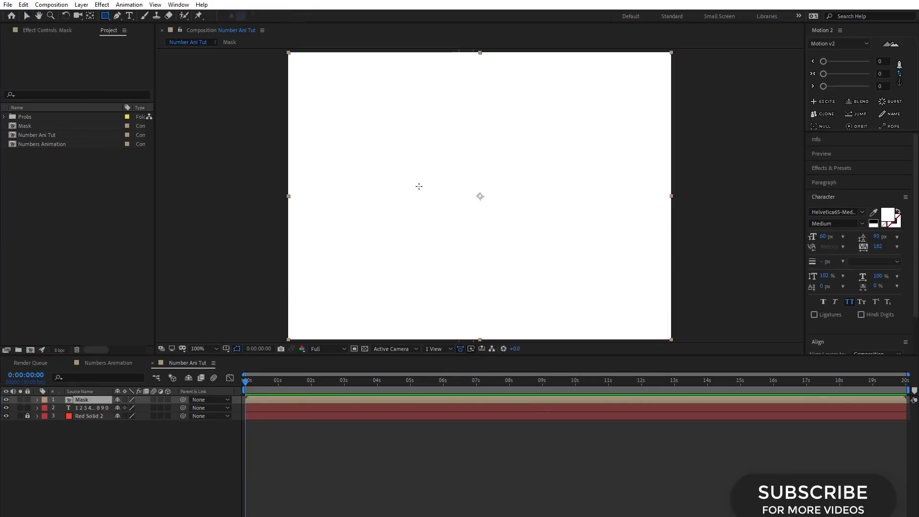
left_click_drag(419, 186, 491, 212)
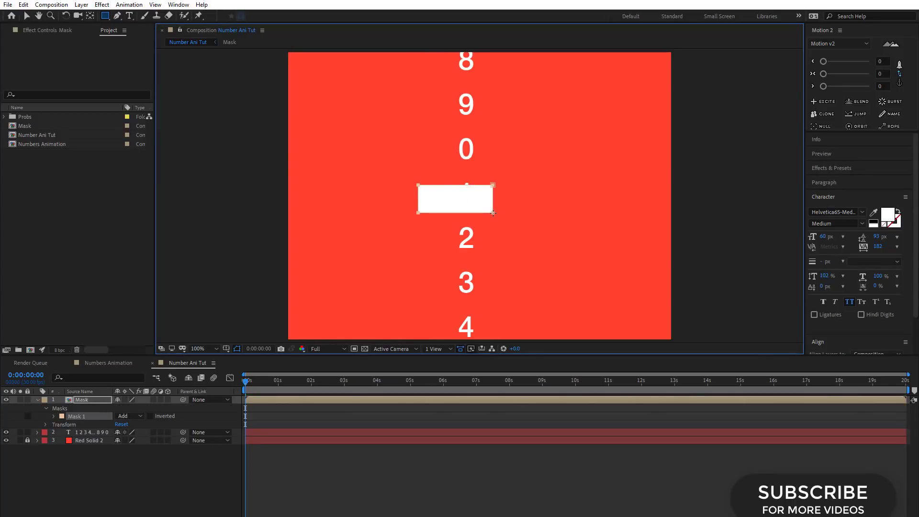
left_click(27, 16)
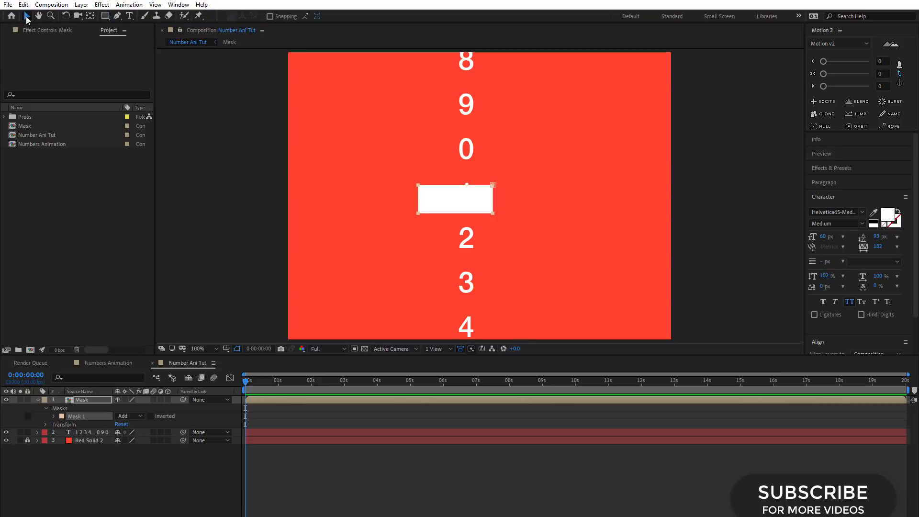
left_click(480, 202)
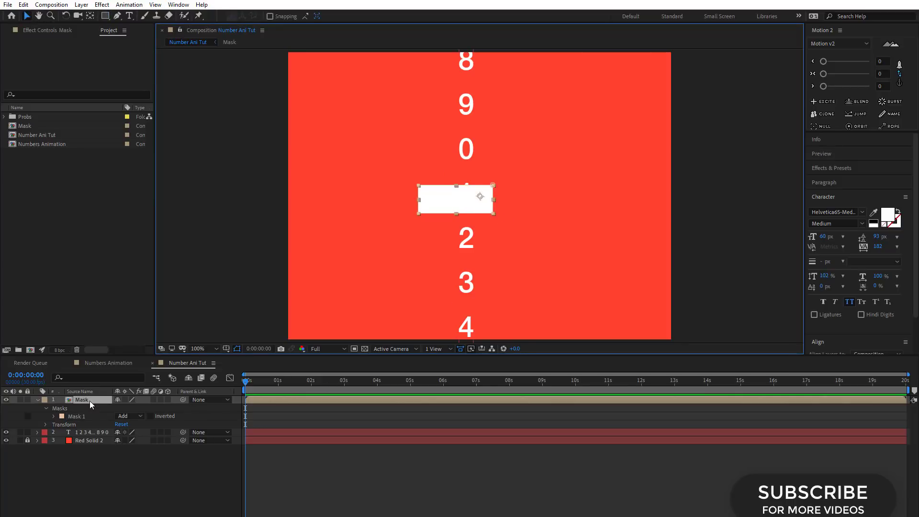
left_click_drag(483, 197, 493, 191)
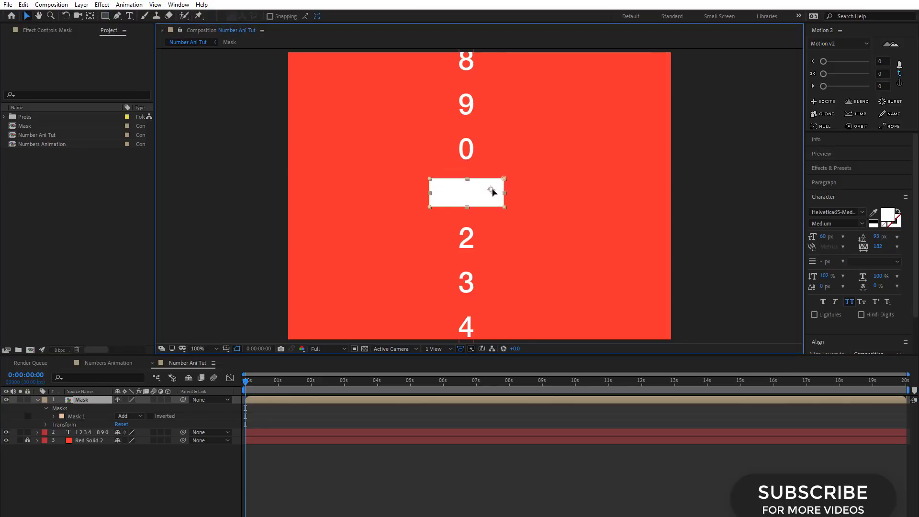
Deselect the layers and show the Mode/TrkMat columns with F4
left_click(37, 399)
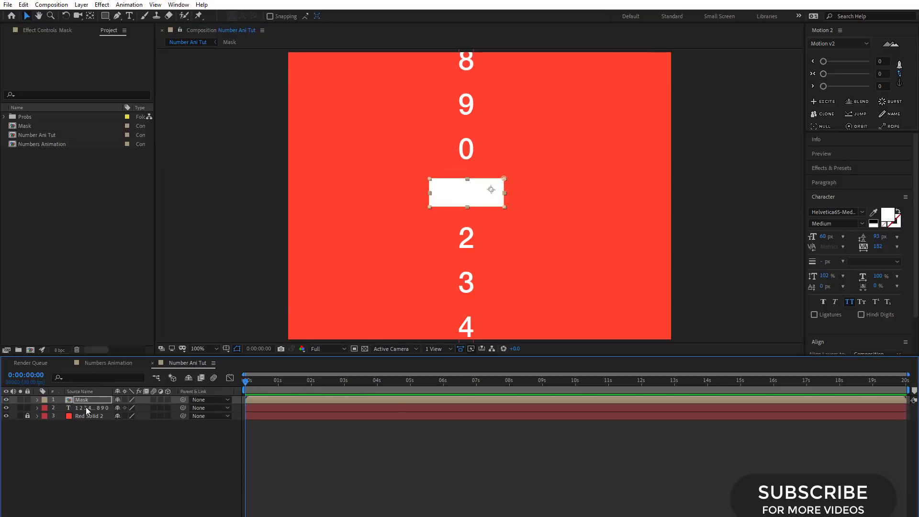
left_click(175, 498)
key("F4")
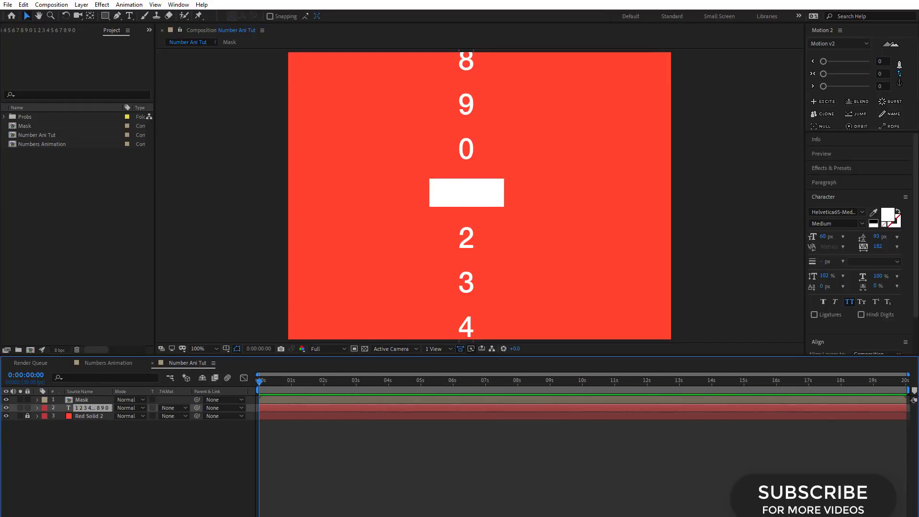
Set the digit layer's track matte to Alpha Matte 'Mask' and select the text layer
left_click(185, 416)
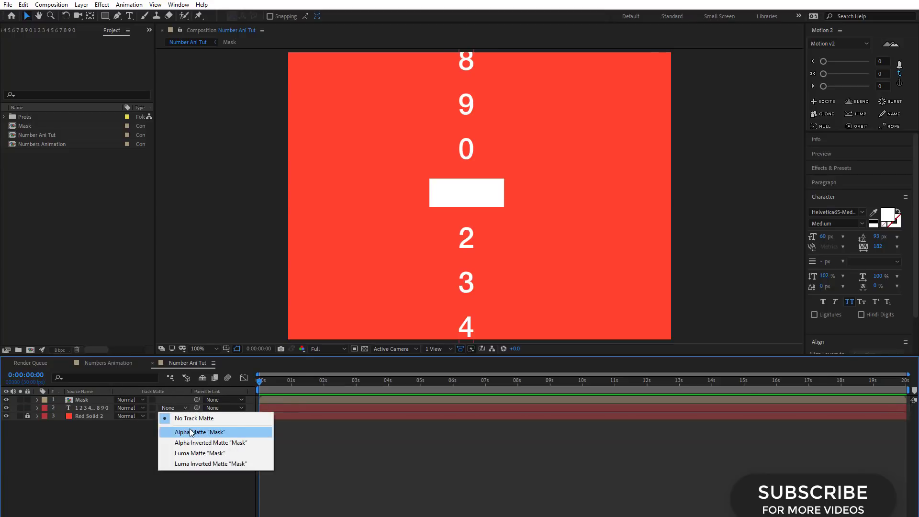
left_click(191, 433)
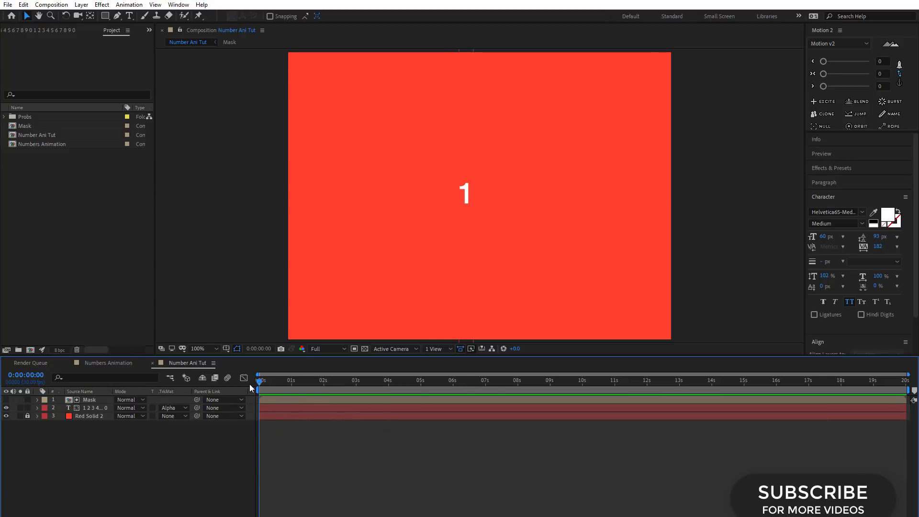
left_click(272, 399)
left_click(91, 408)
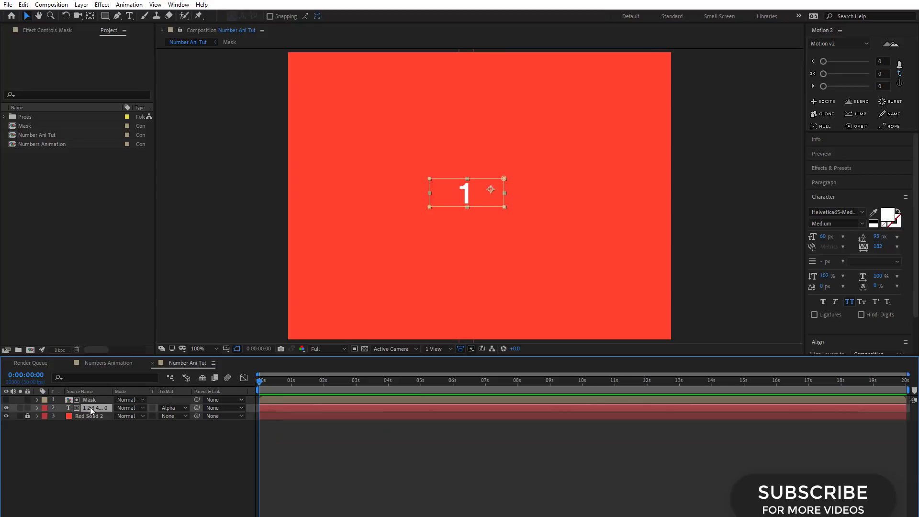
End the work area at 7:01, trim the comp to it, and return to frame 11
left_click_drag(328, 382, 337, 384)
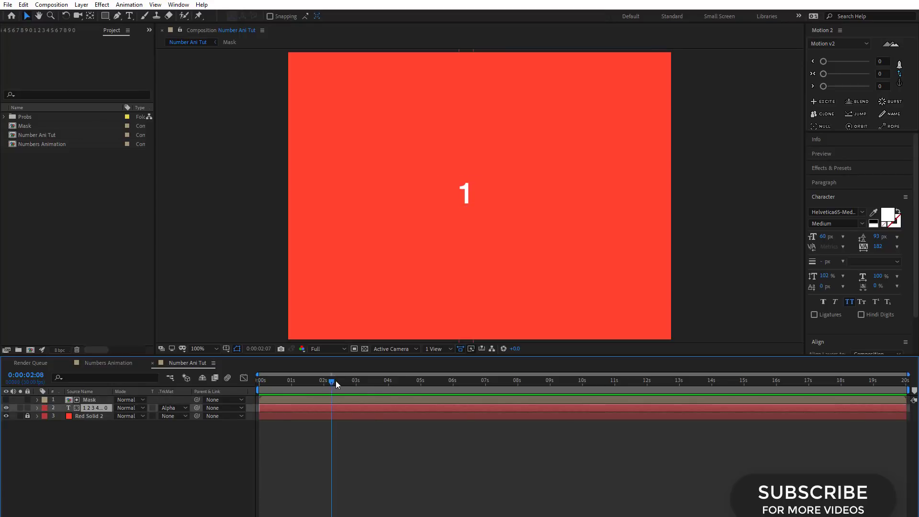
left_click_drag(403, 392, 487, 381)
key("n")
right_click(484, 390)
left_click(517, 415)
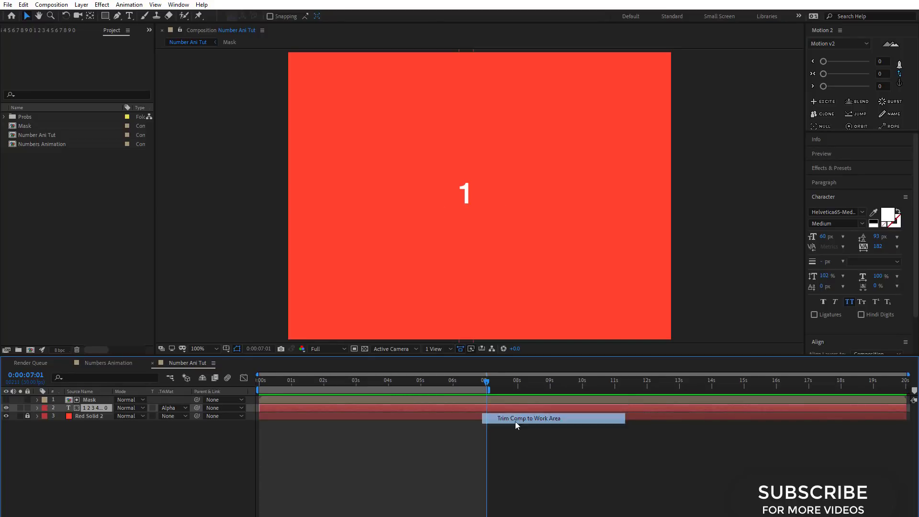
left_click(281, 381)
left_click_drag(260, 384, 292, 381)
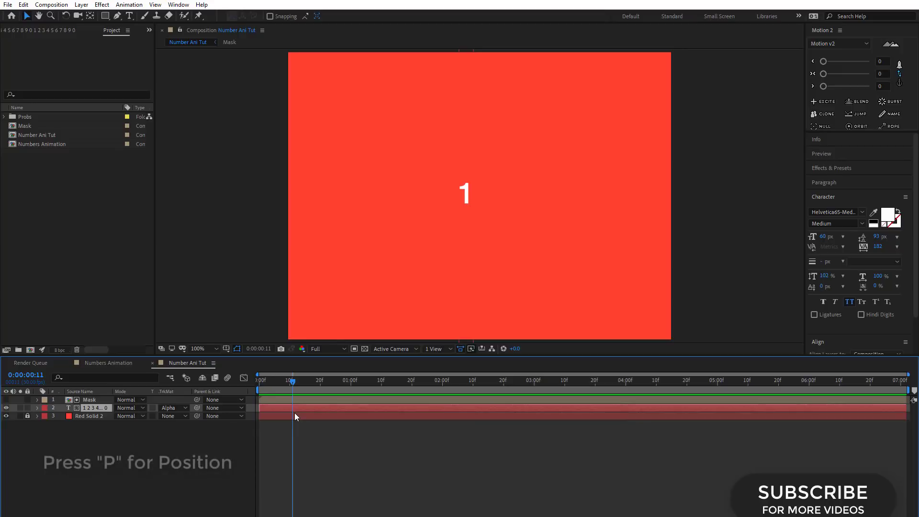
Set a starting Position keyframe on the digit column at frame 11, then go to 3 seconds
key("p")
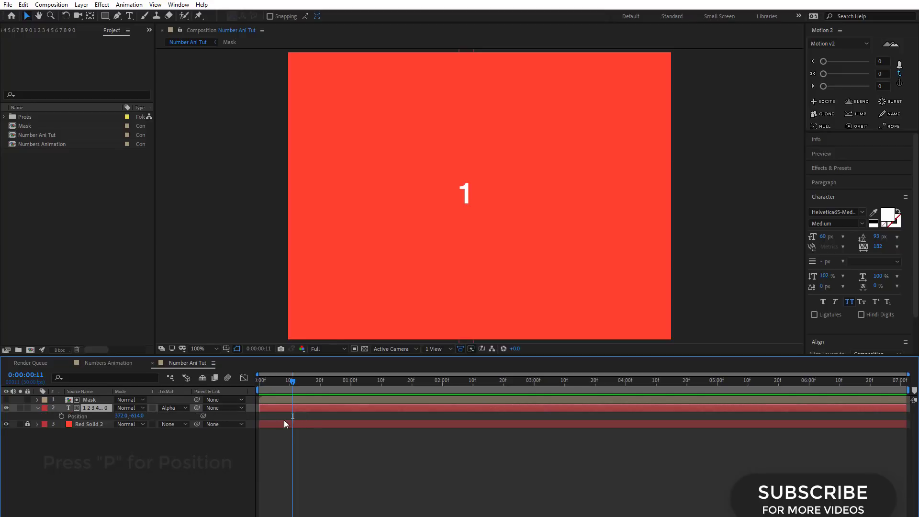
left_click(62, 416)
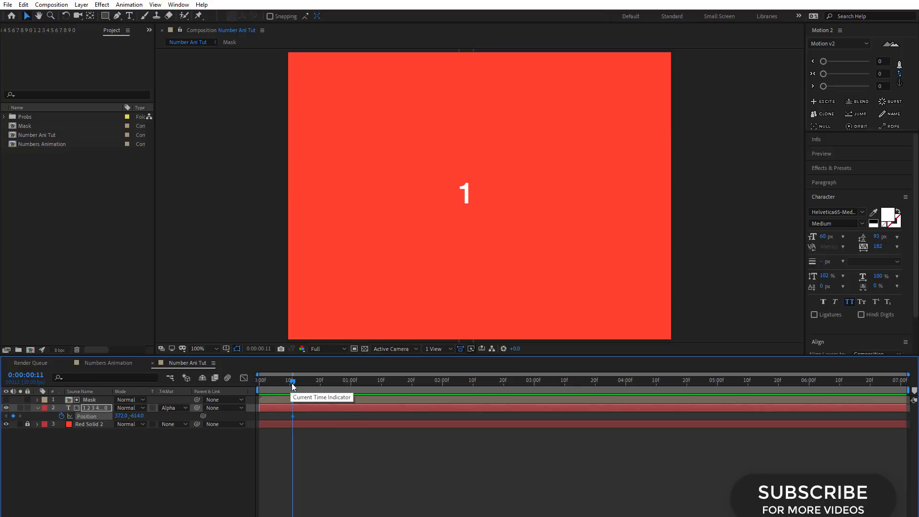
left_click_drag(293, 386, 465, 383)
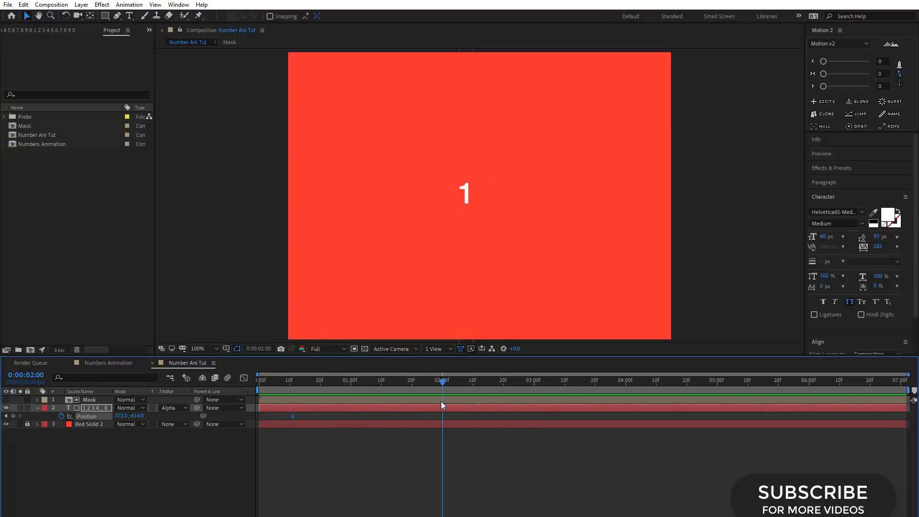
left_click(533, 383)
Raise the column's Position Y at 3 seconds so digits roll up, then preview at 200%
left_click_drag(138, 417, 97, 417)
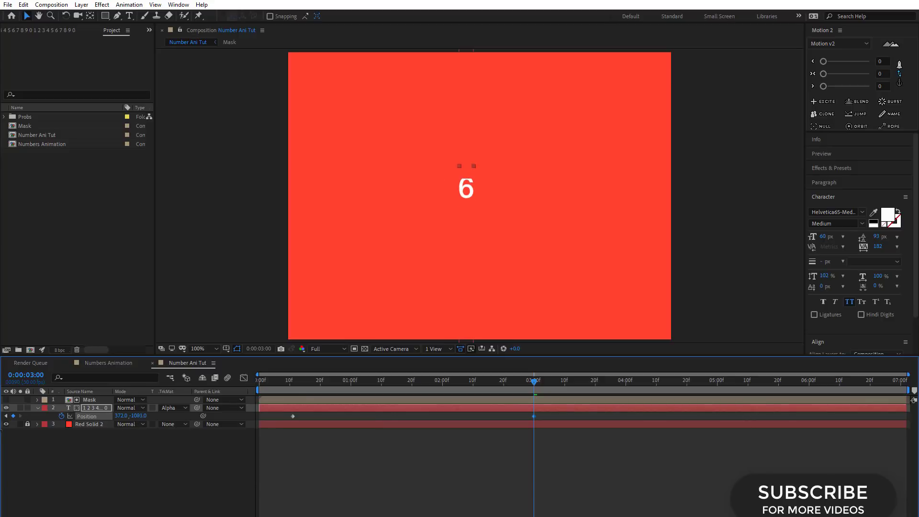
left_click_drag(137, 420, 34, 433)
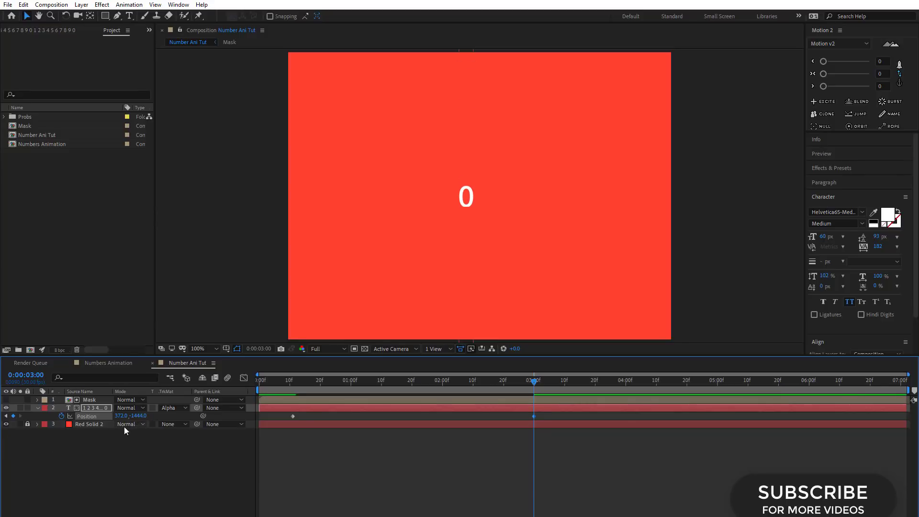
left_click_drag(130, 416, 89, 424)
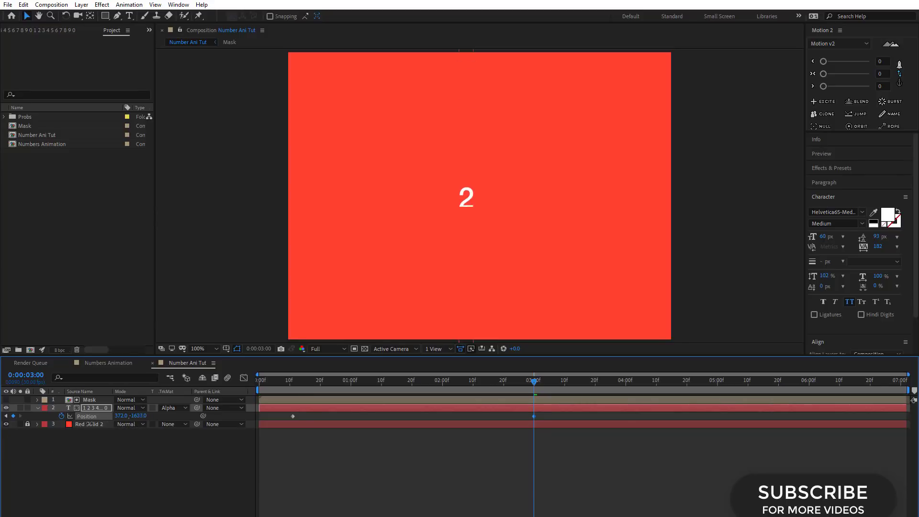
mouse_move(37, 436)
left_mouse_down()
mouse_move(118, 421)
mouse_move(79, 423)
left_mouse_up()
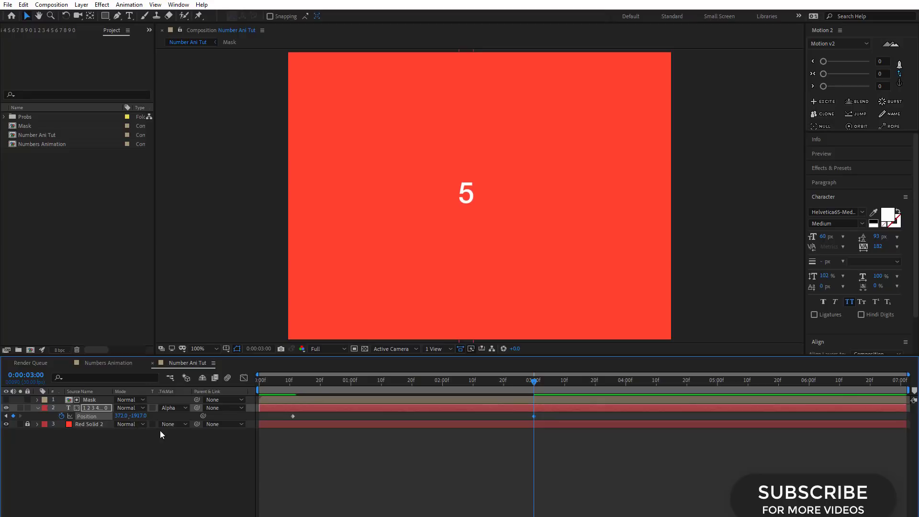
key("period")
key("space")
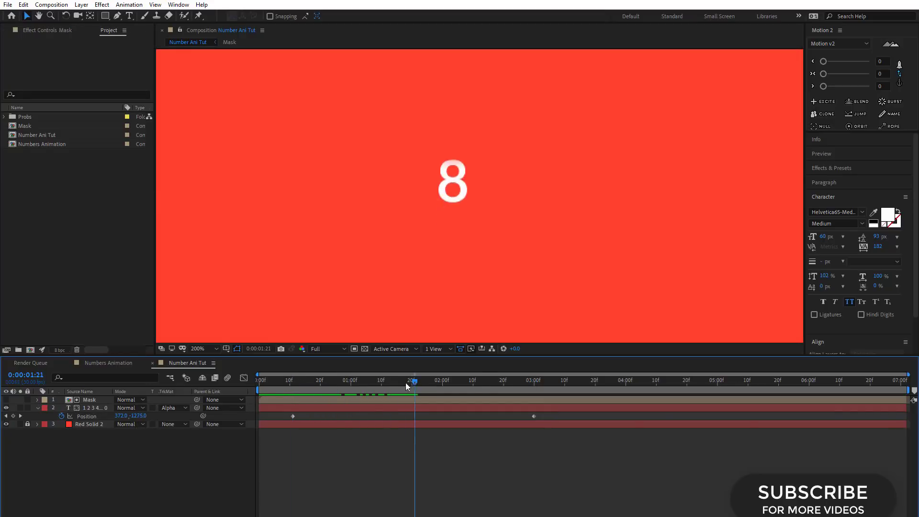
Apply Easy Ease to both of the digit column's Position keyframes
left_click_drag(406, 382, 274, 399)
left_click_drag(545, 416, 290, 424)
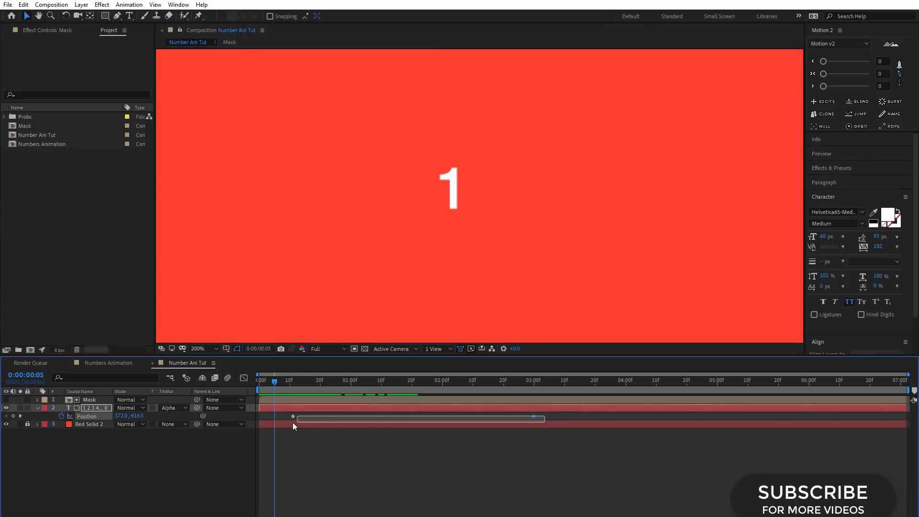
right_click(292, 416)
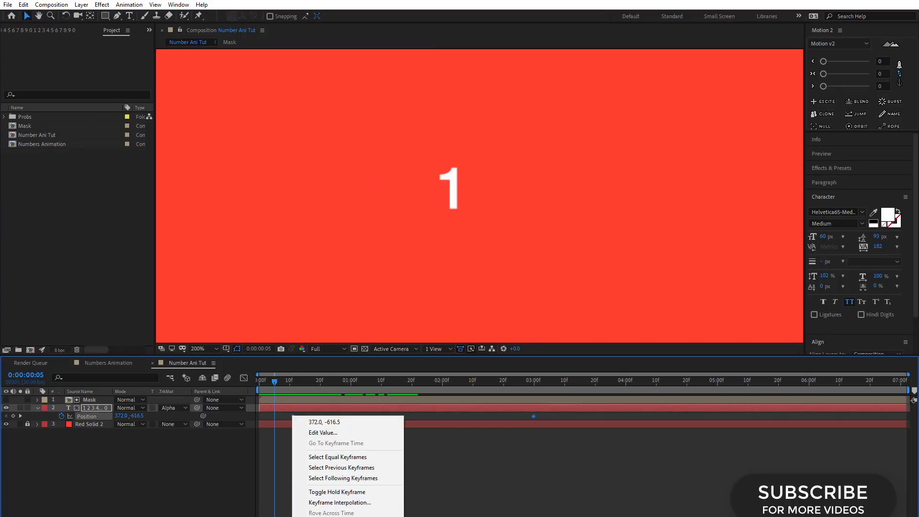
left_click(513, 470)
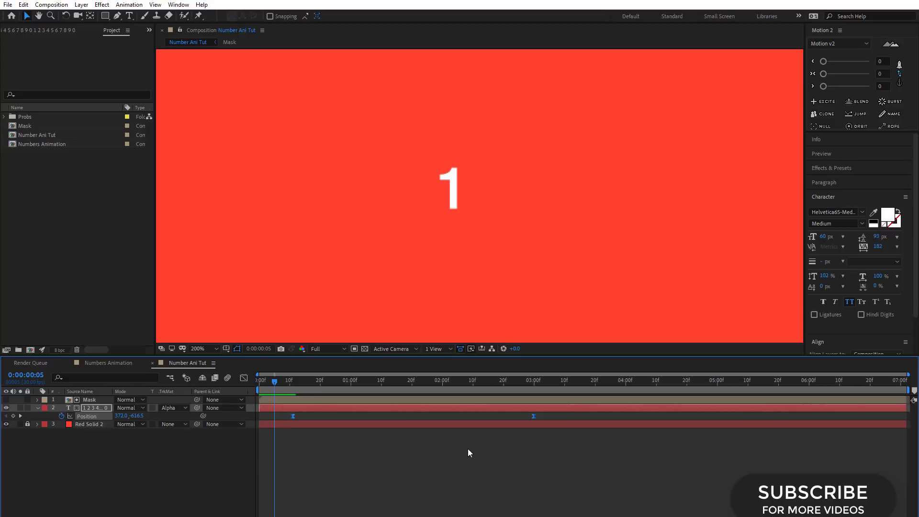
In the speed graph, raise the 3-second keyframe's influence to about 93%, then exit the graph
left_click_drag(379, 355, 378, 383)
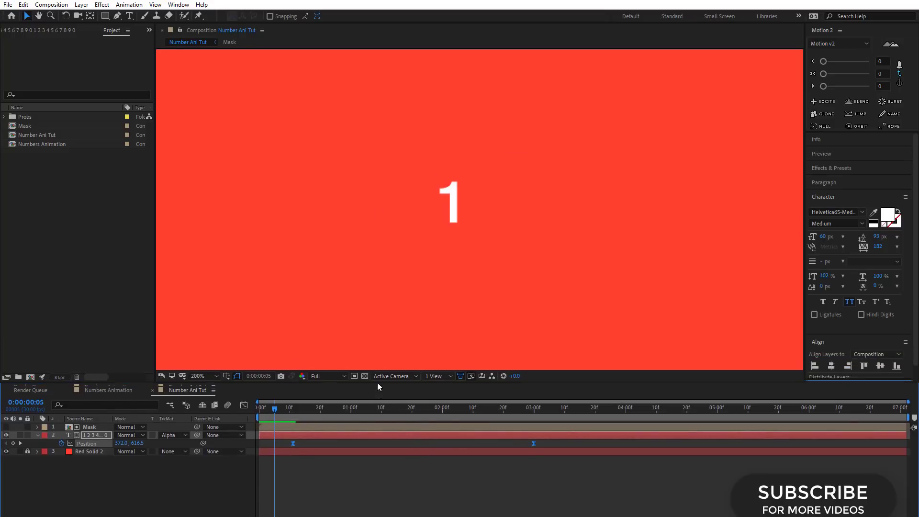
left_click(244, 405)
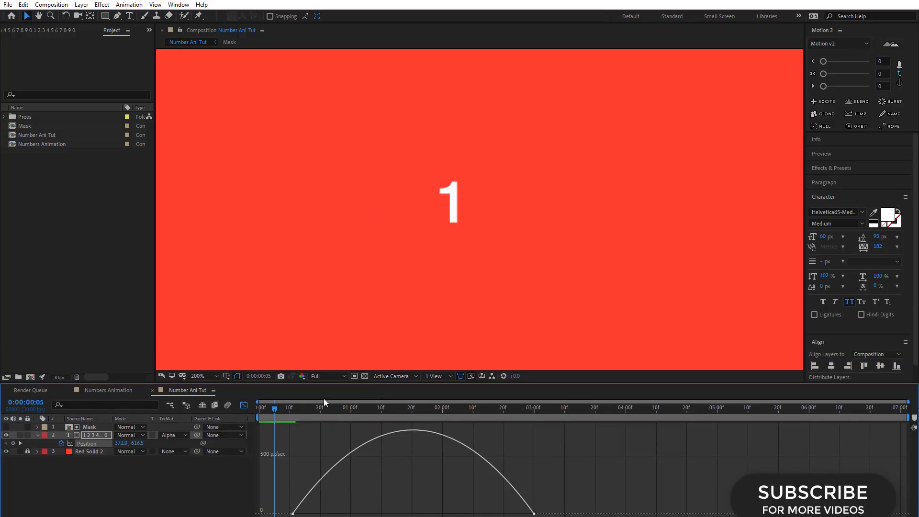
left_click_drag(401, 382, 398, 353)
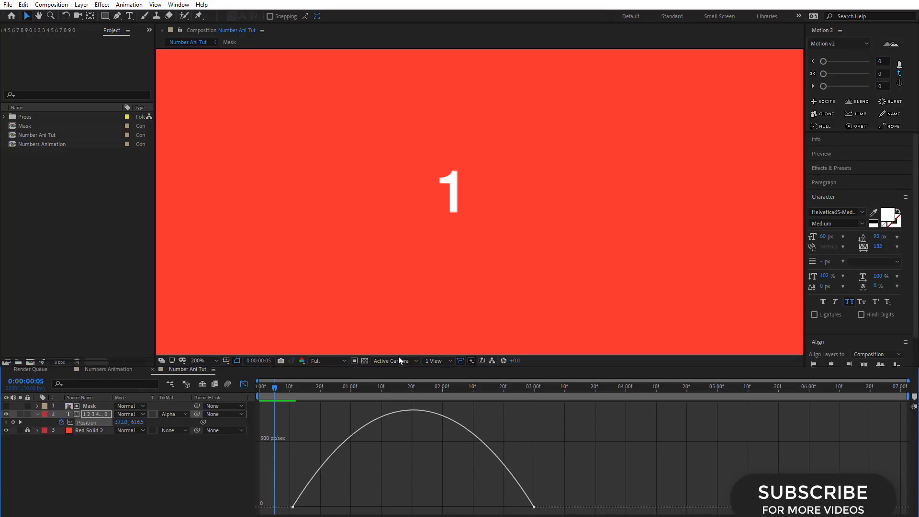
left_click_drag(561, 479, 493, 516)
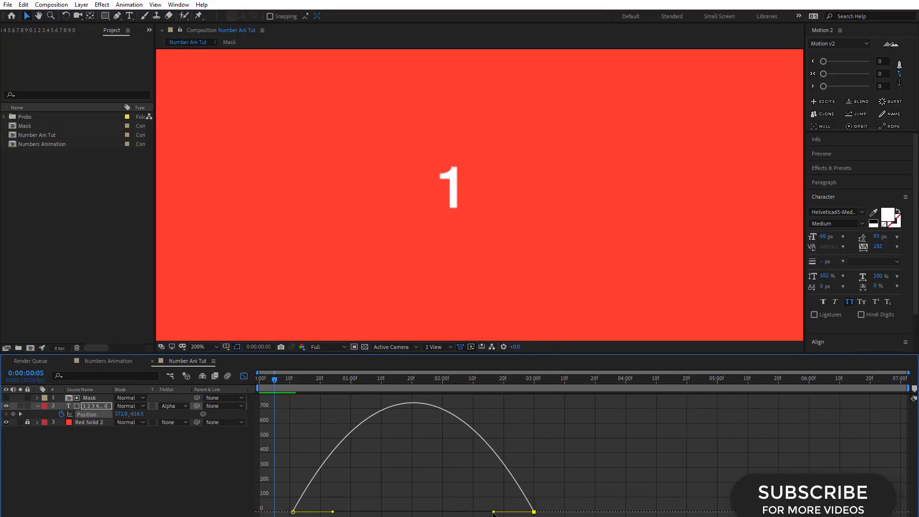
left_click_drag(494, 512, 407, 512)
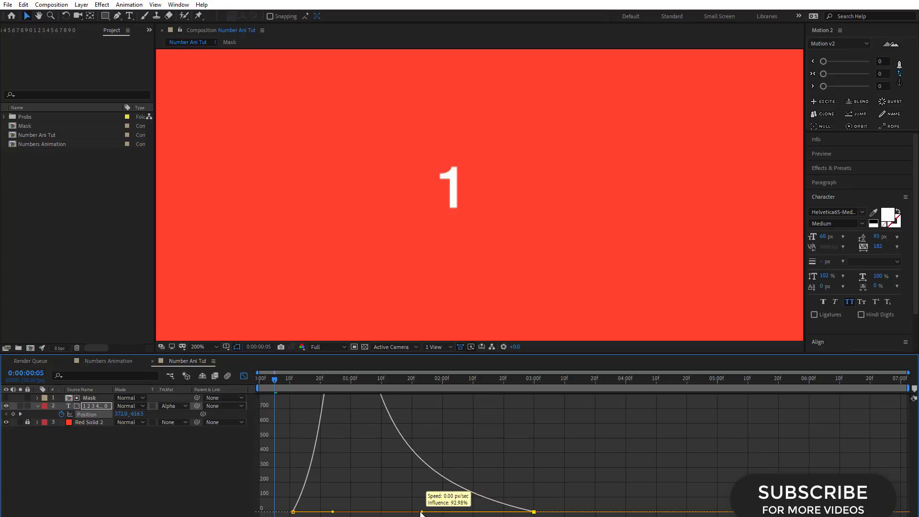
left_click(244, 377)
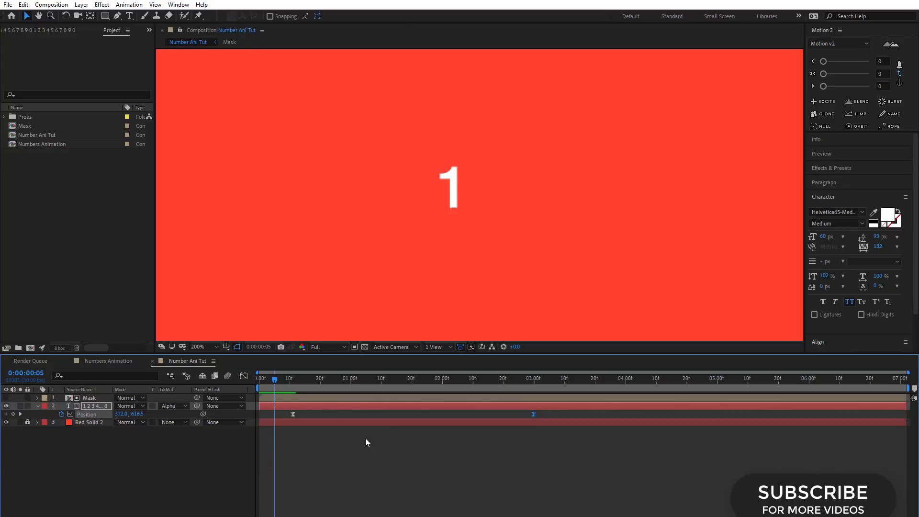
Preview the roll, then add a white '$' text layer placed beside the 1
key("space")
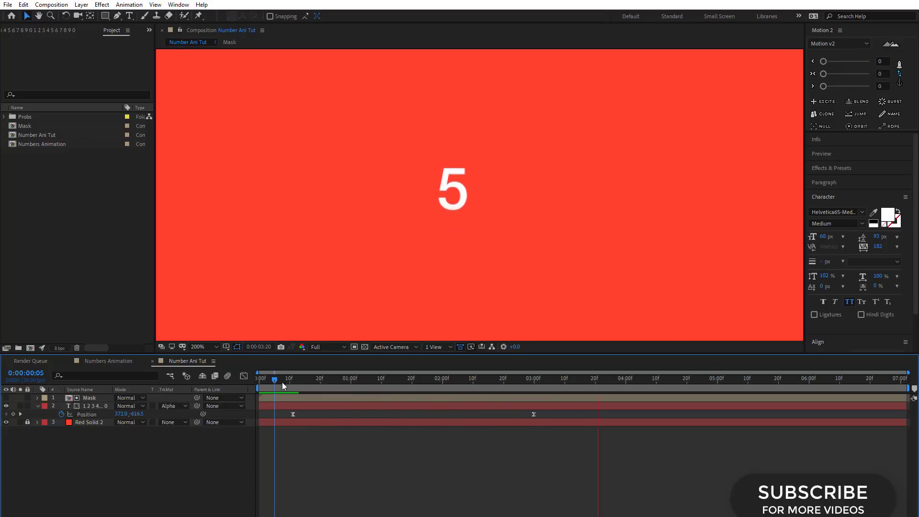
left_click_drag(282, 382, 233, 416)
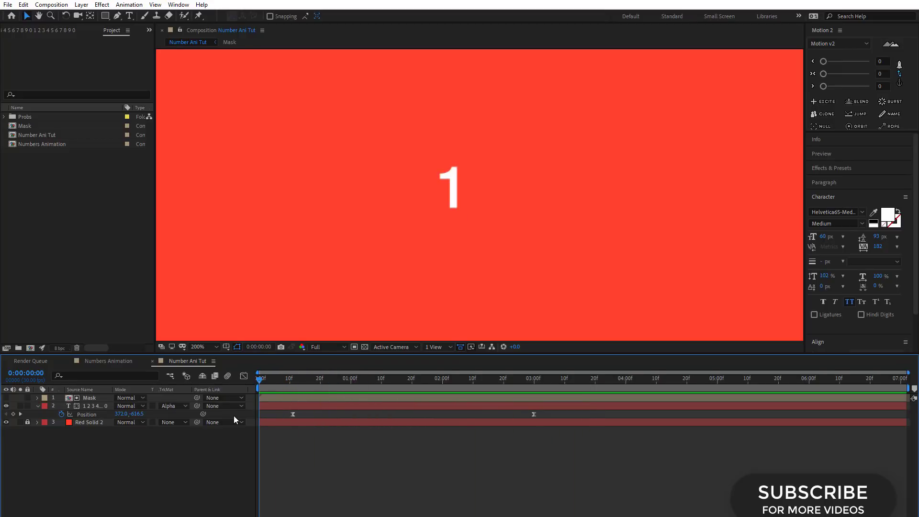
left_click(129, 16)
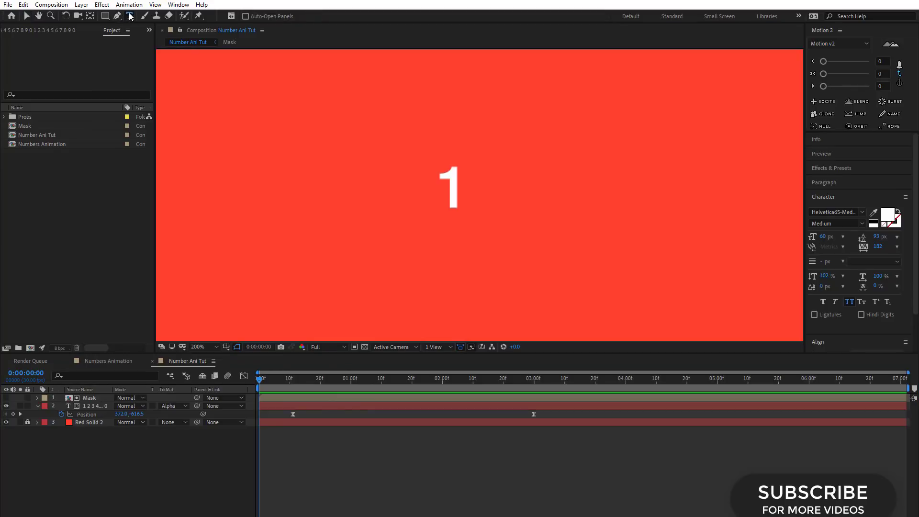
left_click(383, 186)
type("S")
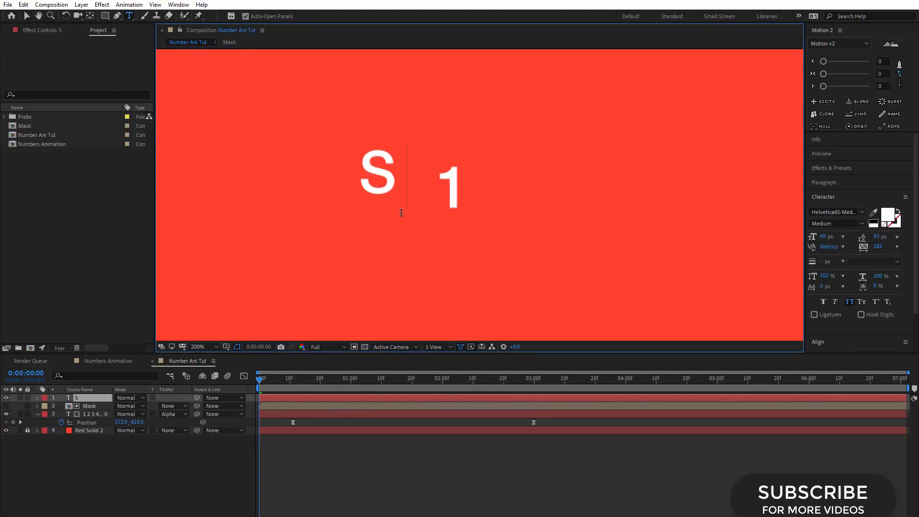
key("BackSpace")
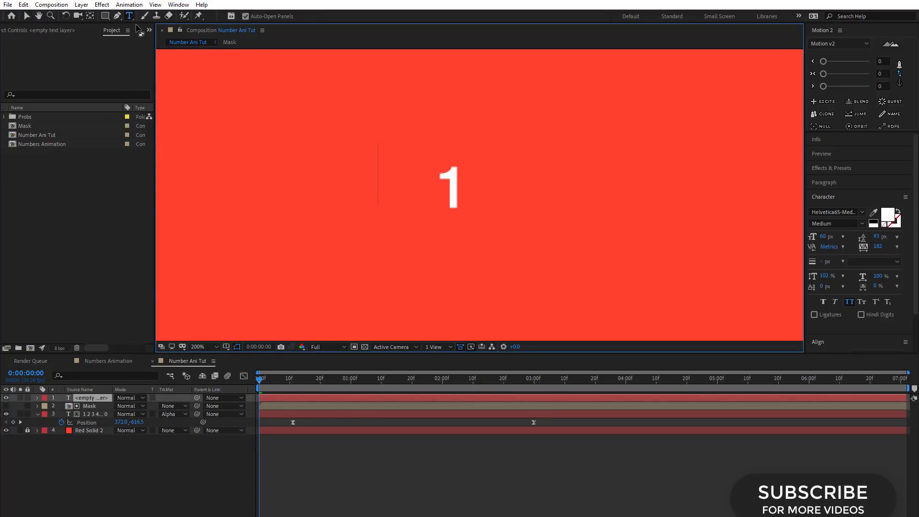
type("$")
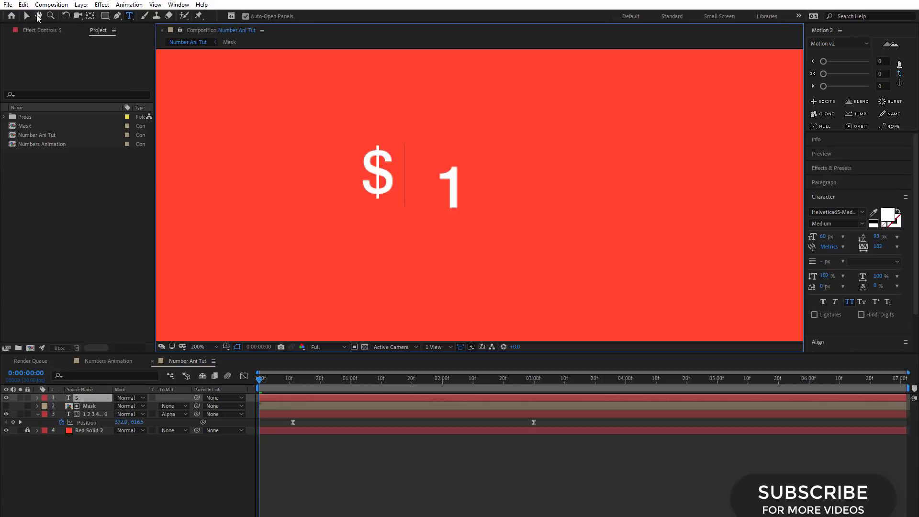
left_click(27, 16)
left_click_drag(381, 176, 414, 189)
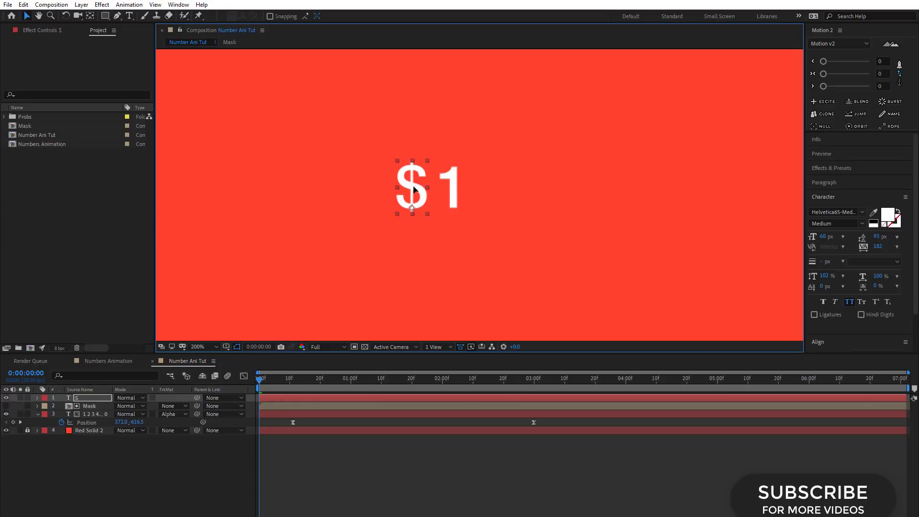
left_click(317, 454)
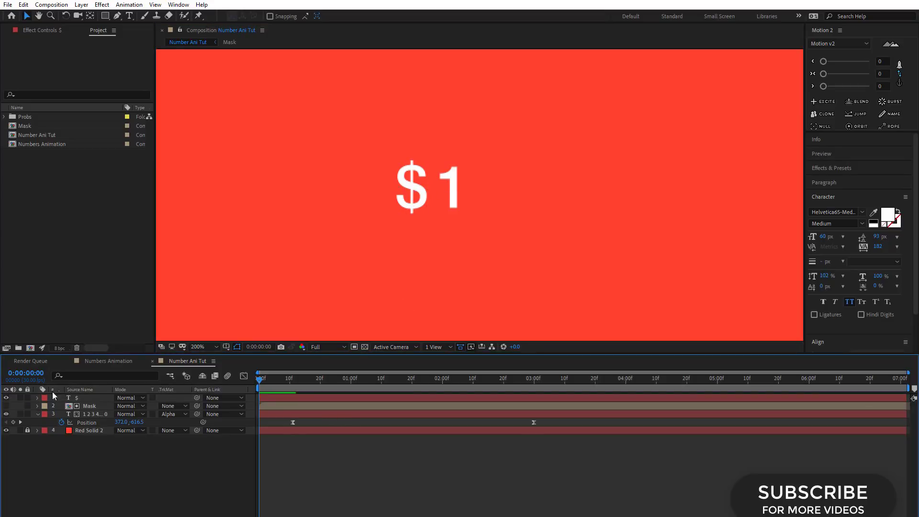
Preview and scrub the rolling digits with the '$' sign in place
left_click(37, 414)
left_click_drag(264, 388, 260, 386)
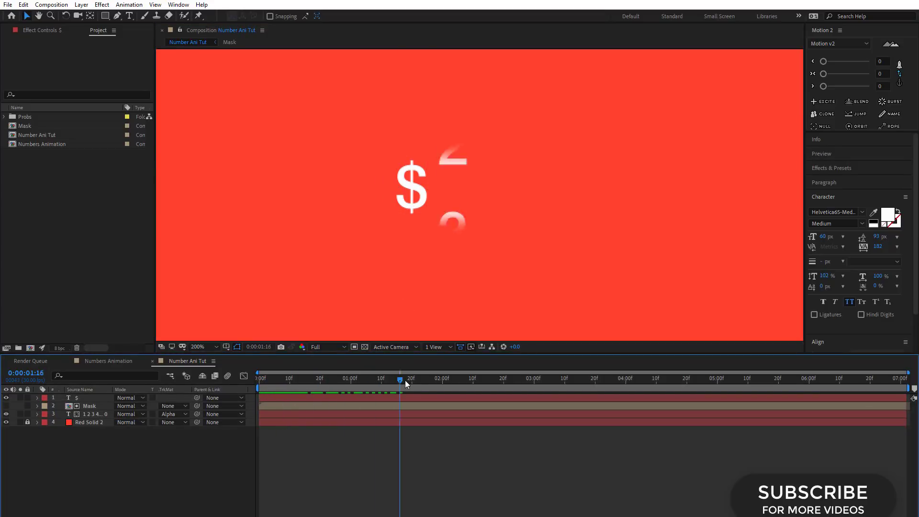
key("space")
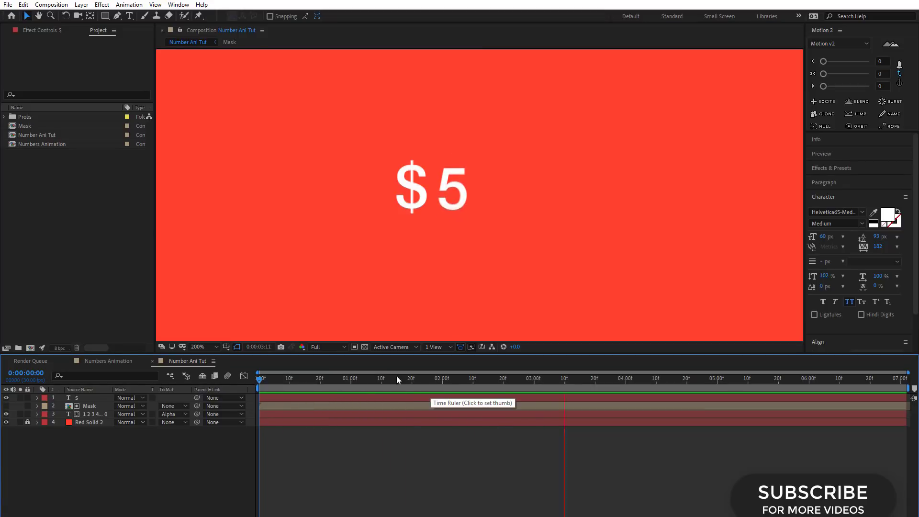
mouse_move(269, 383)
left_mouse_down()
mouse_move(358, 392)
mouse_move(405, 366)
left_mouse_up()
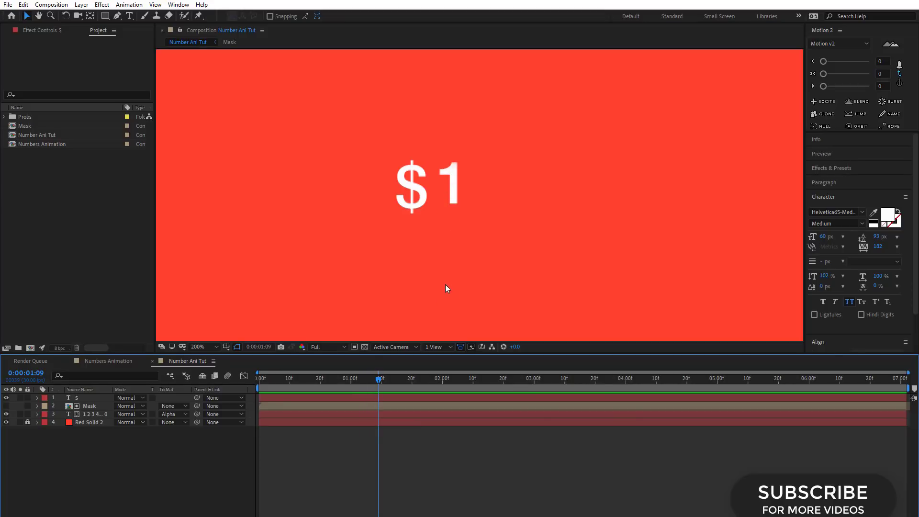
Copy and paste the Mask and digit text layers to create a second pair
left_click(86, 409)
left_click(85, 413, "ctrl")
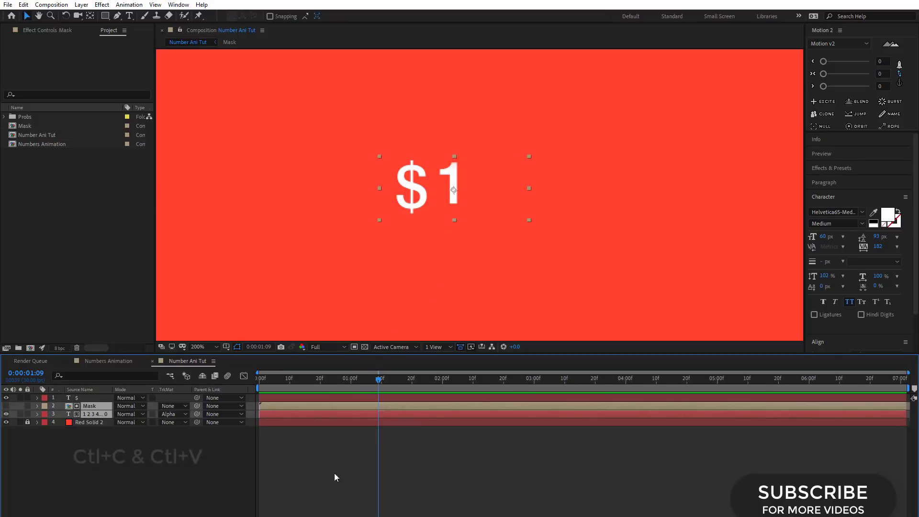
key("ctrl+c")
key("ctrl+v")
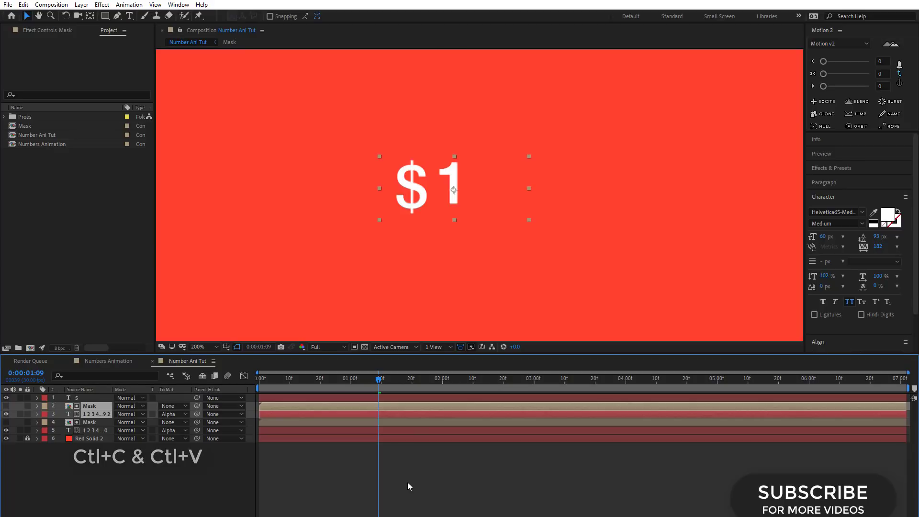
left_click(102, 458)
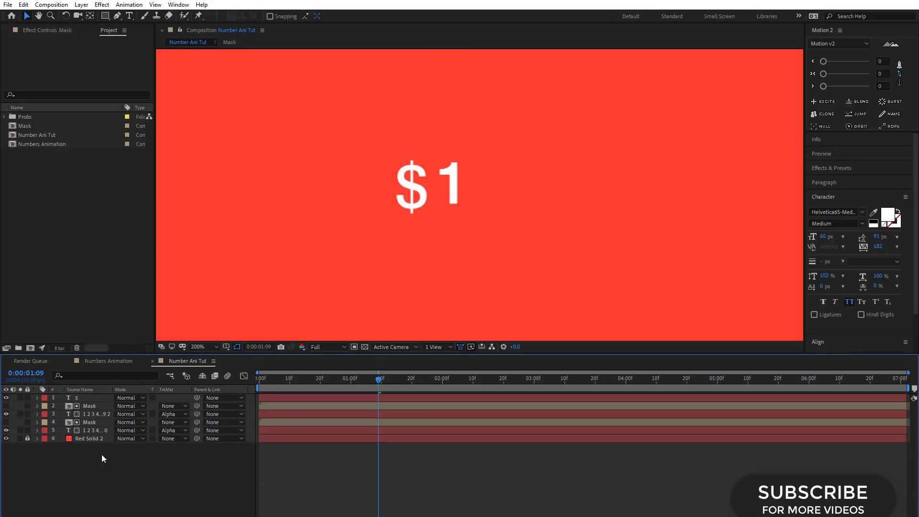
left_click(89, 406)
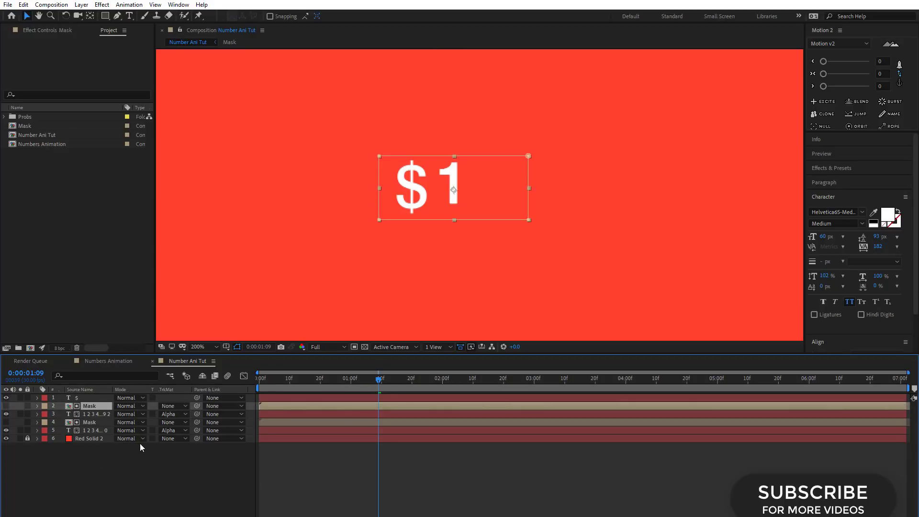
Create a null object (Null 4) and make it the parent of the copied Mask and digit layers
right_click(765, 142)
mouse_move(785, 147)
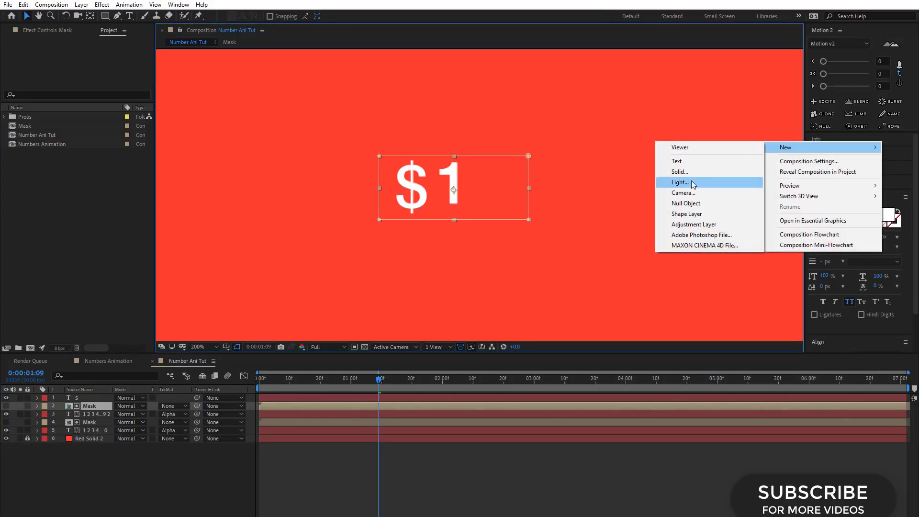
left_click(687, 204)
left_click(92, 416)
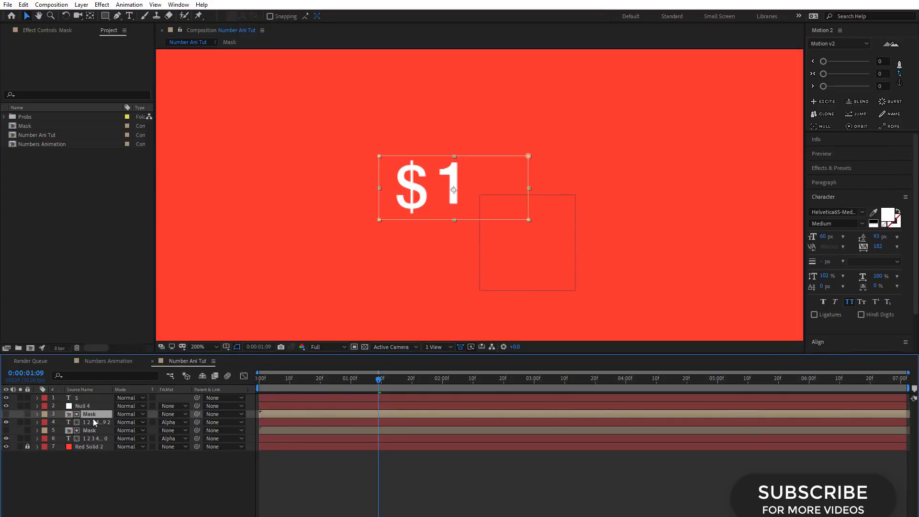
left_click(93, 424, "shift")
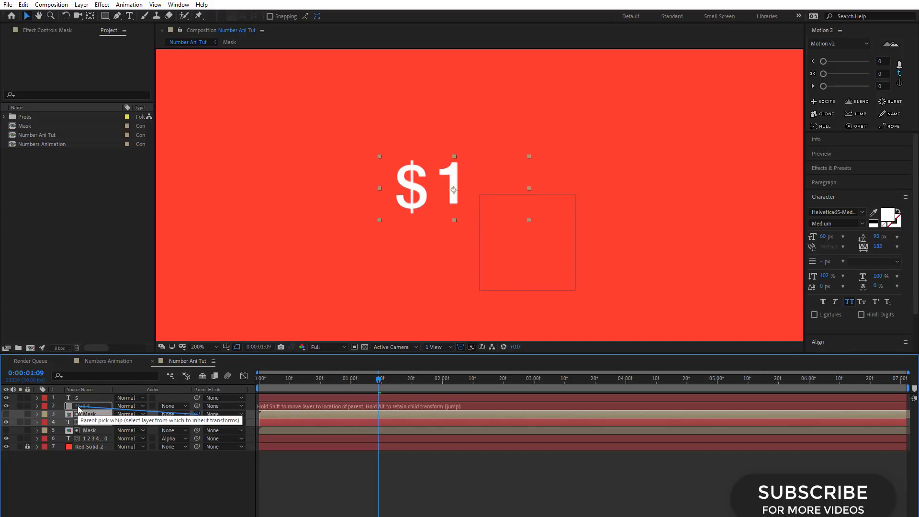
left_click_drag(159, 416, 82, 406)
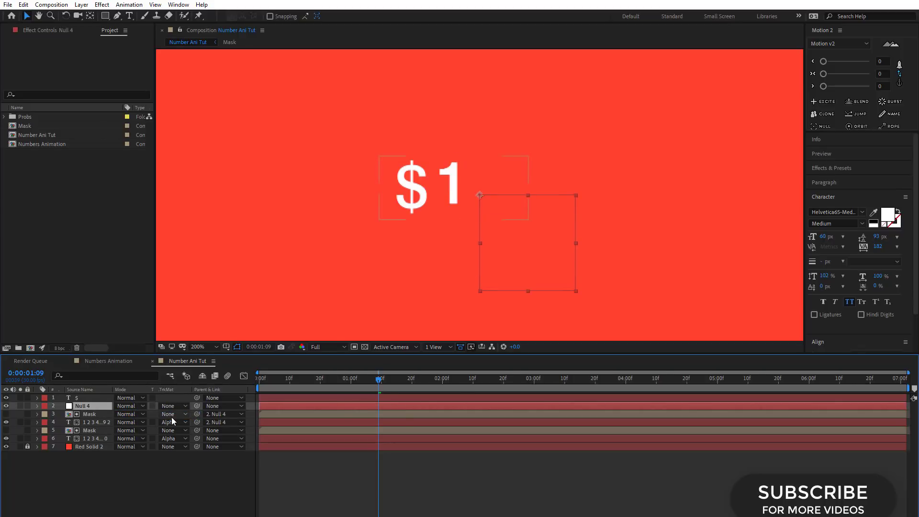
Set Null 4's X position to 440 so the second digit column sits beside the first
key("p")
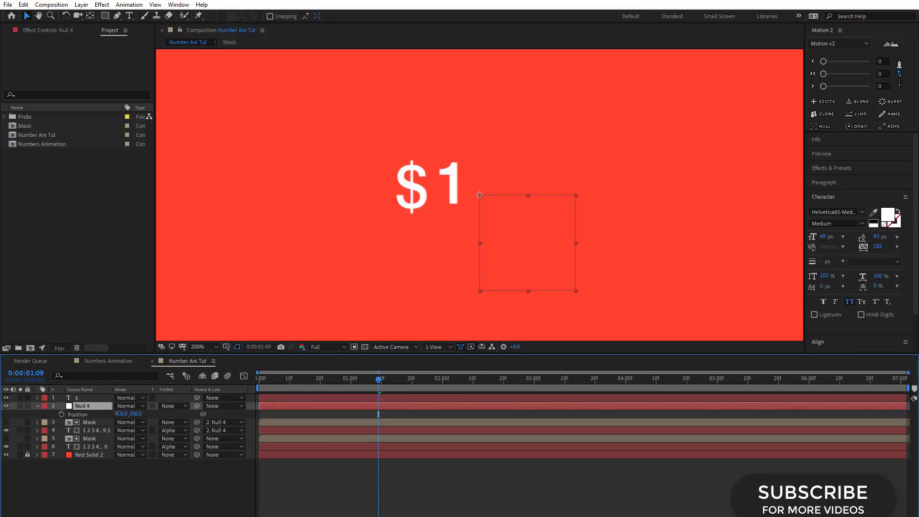
left_click_drag(117, 414, 132, 414)
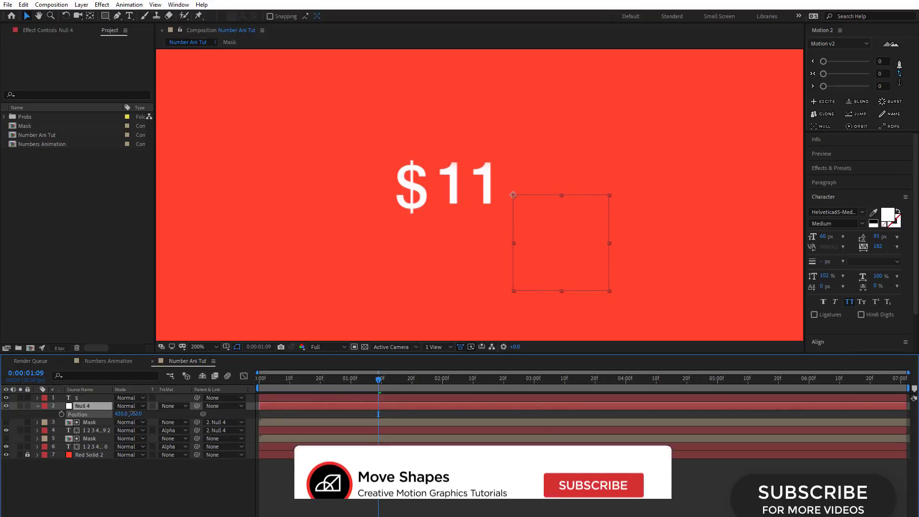
left_click_drag(386, 383, 410, 387)
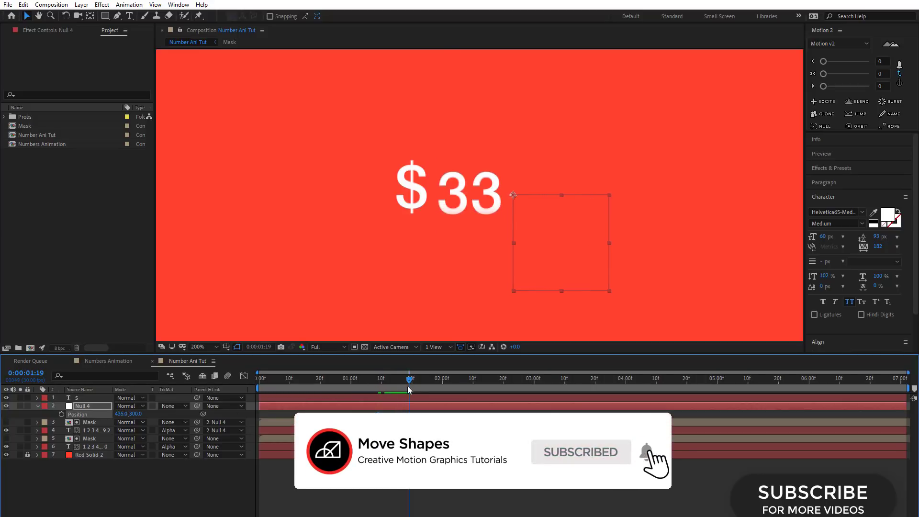
left_click(123, 415)
type("440")
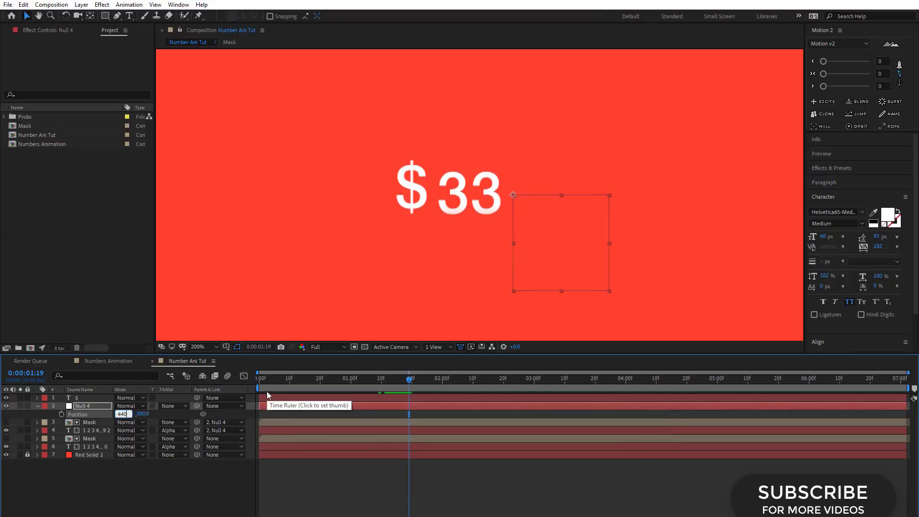
key("Return")
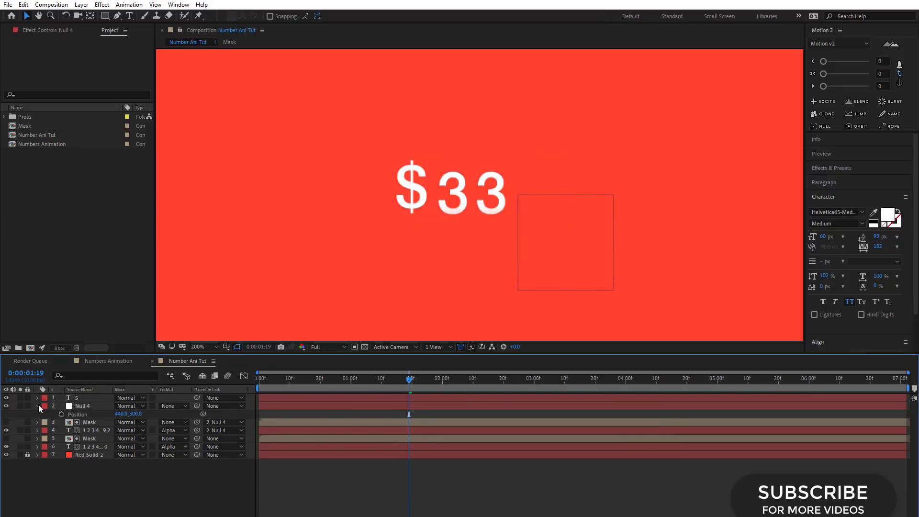
Preview the counter, stop mid-roll on '$77', and select the right digit column
left_click(36, 406)
key("space")
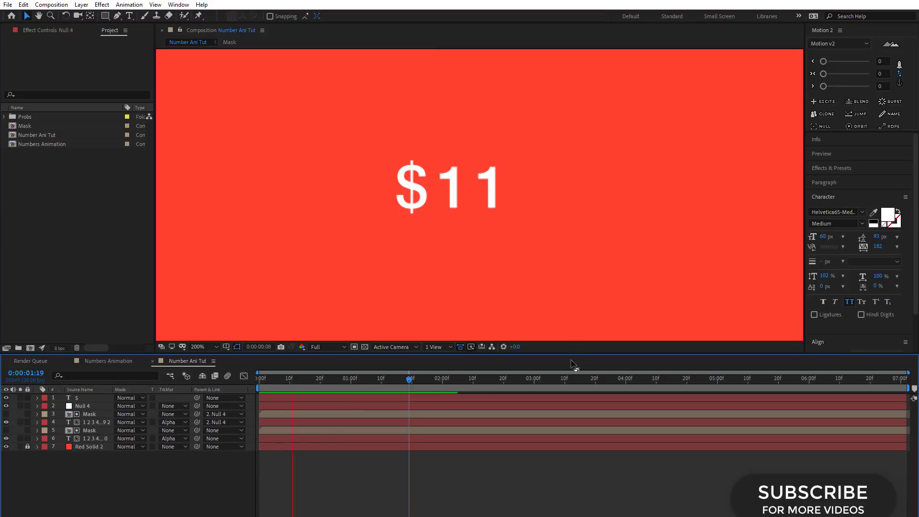
left_click(348, 379)
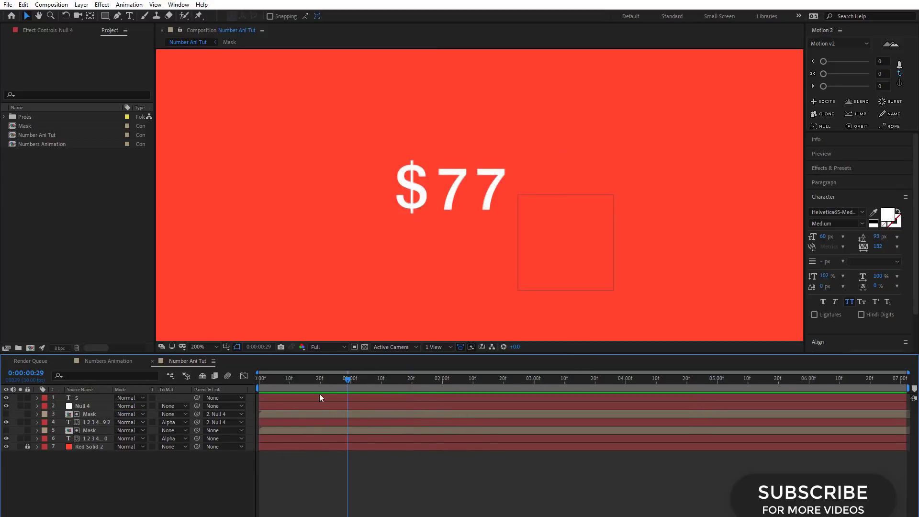
left_click(93, 422)
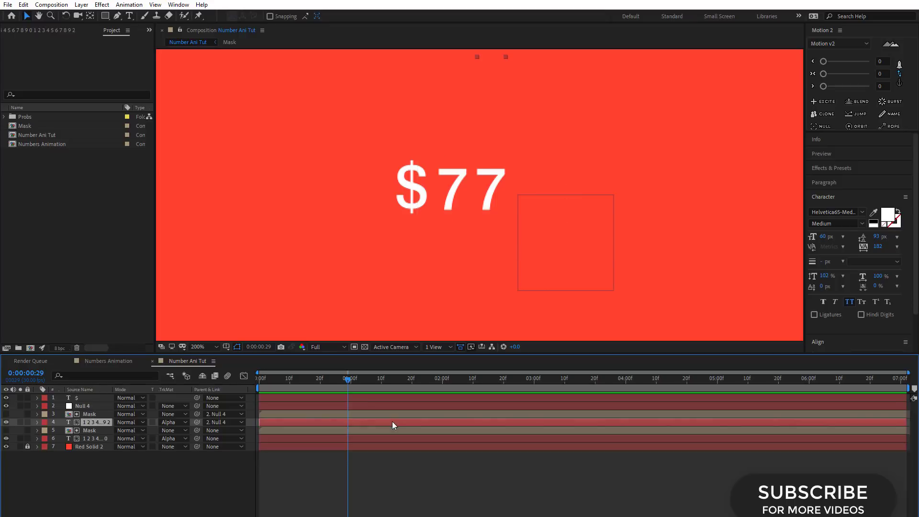
Shift the right column's final Position keyframe at 3 seconds so the price ends on '$58'
key("p")
left_click_drag(350, 386, 534, 388)
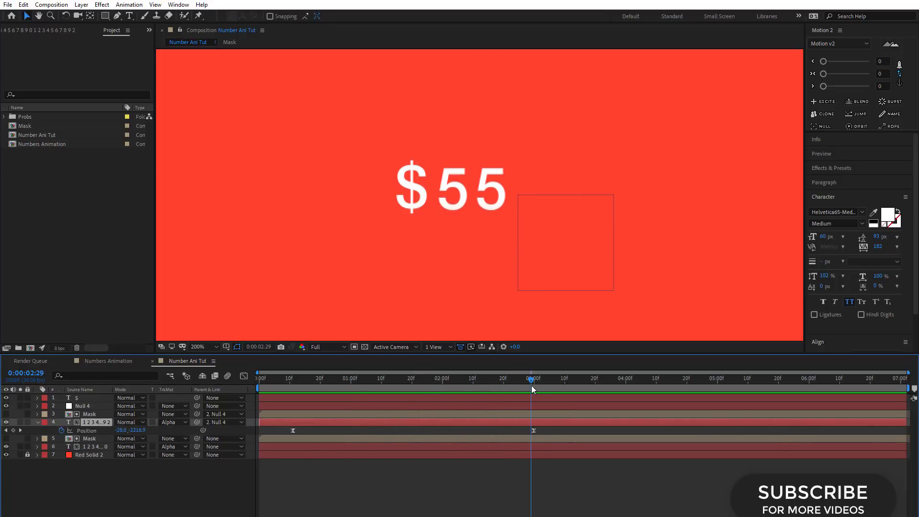
left_click_drag(138, 430, 12, 463)
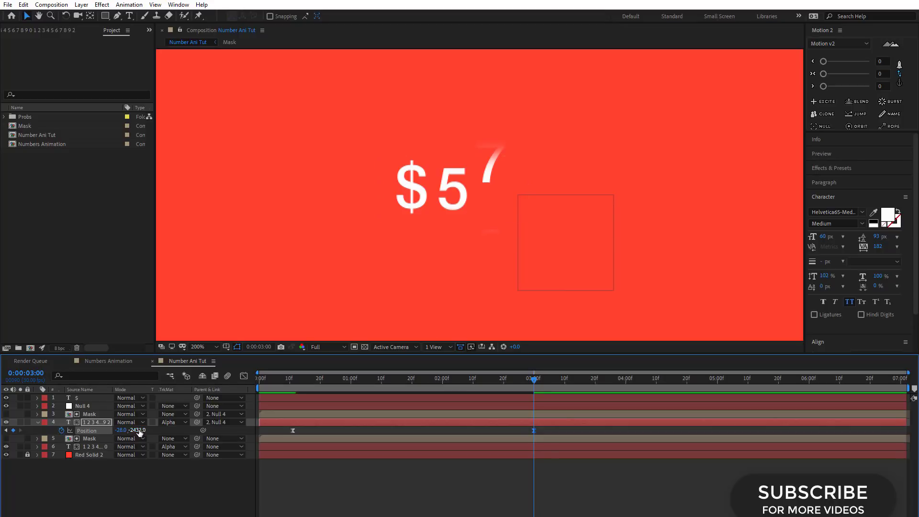
left_click_drag(138, 430, 102, 435)
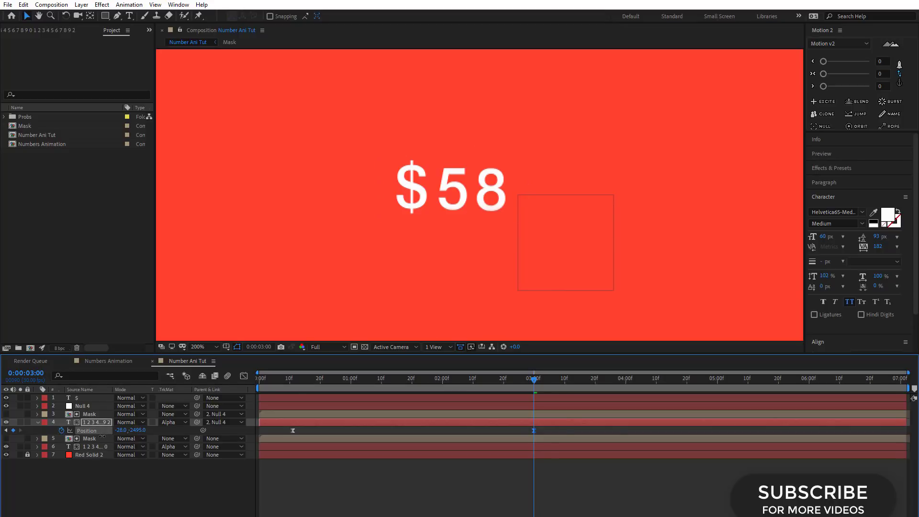
left_click(584, 474)
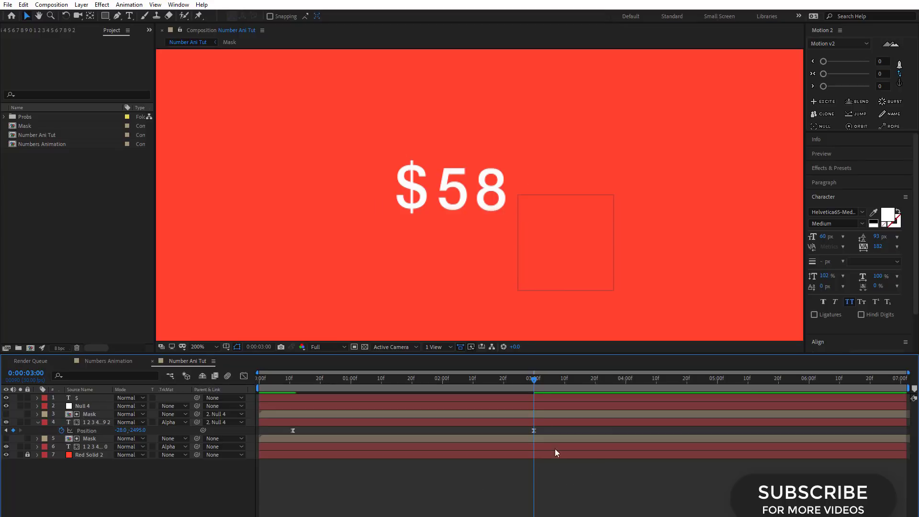
Adjust the first Position keyframe's Y value so the counter opens on '$13'
key("space")
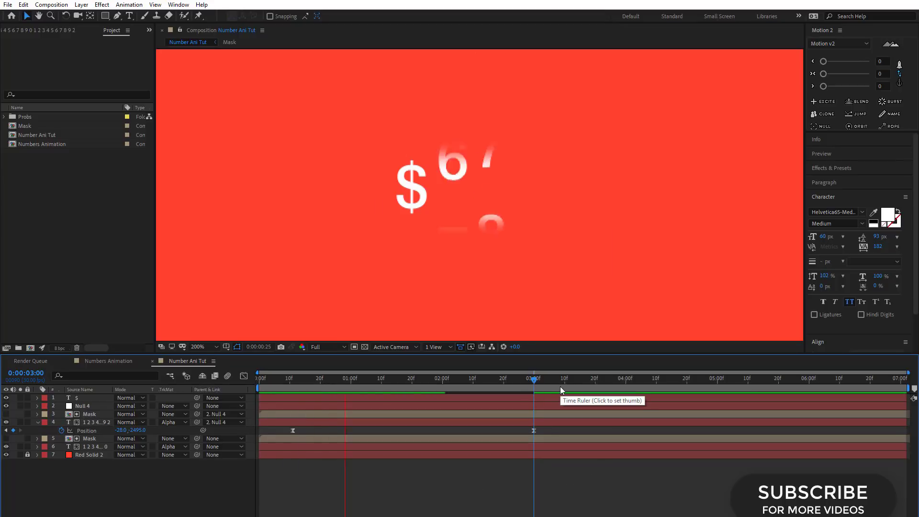
left_click(289, 379)
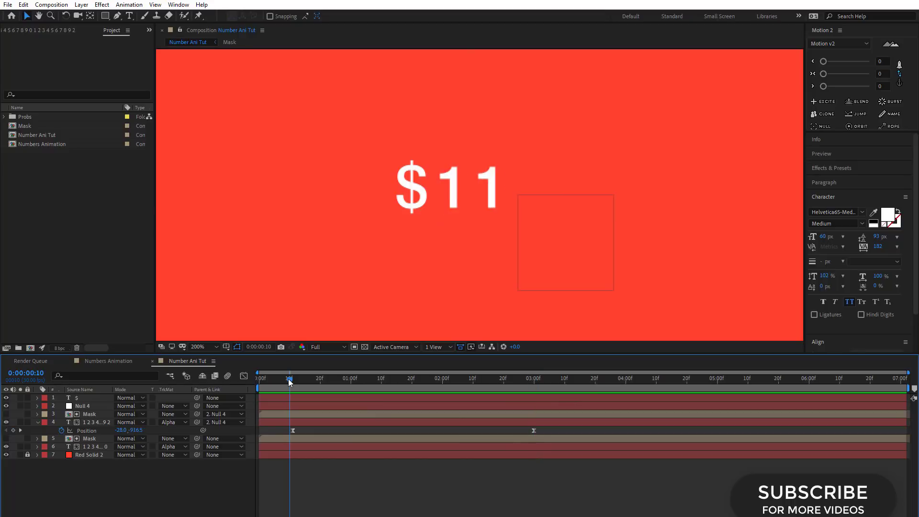
left_click_drag(291, 382, 293, 382)
left_click_drag(133, 430, 65, 430)
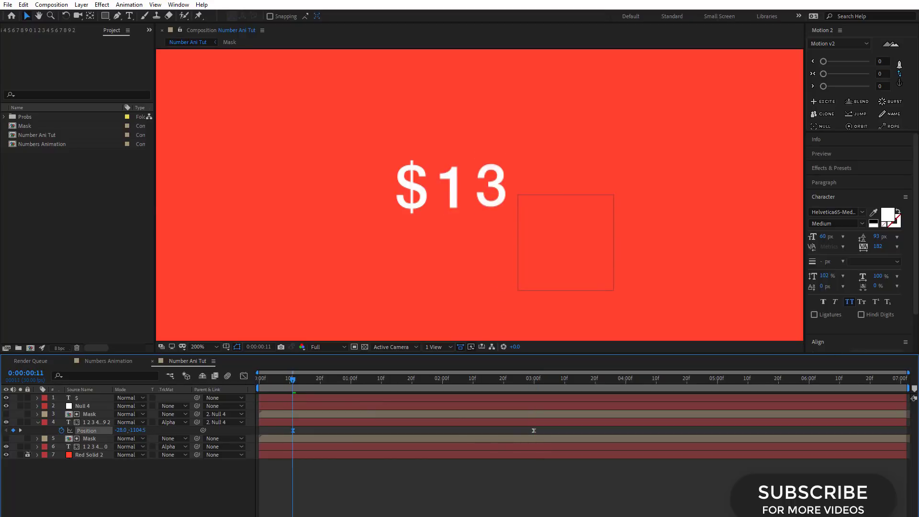
left_click(334, 425)
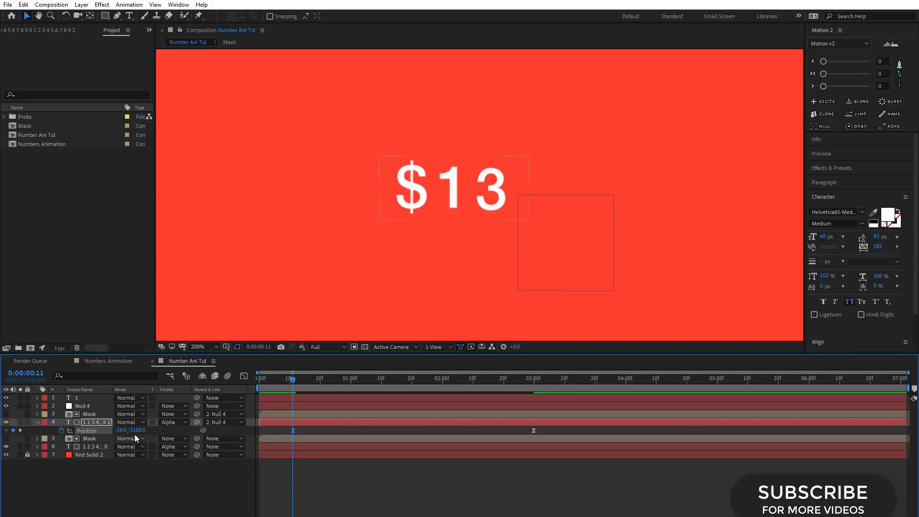
left_click_drag(137, 430, 136, 430)
left_click(136, 430)
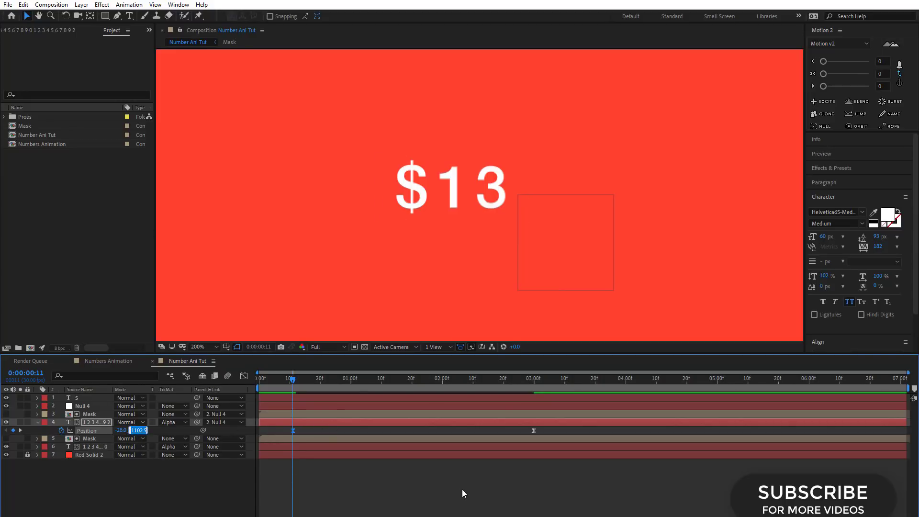
key("Return")
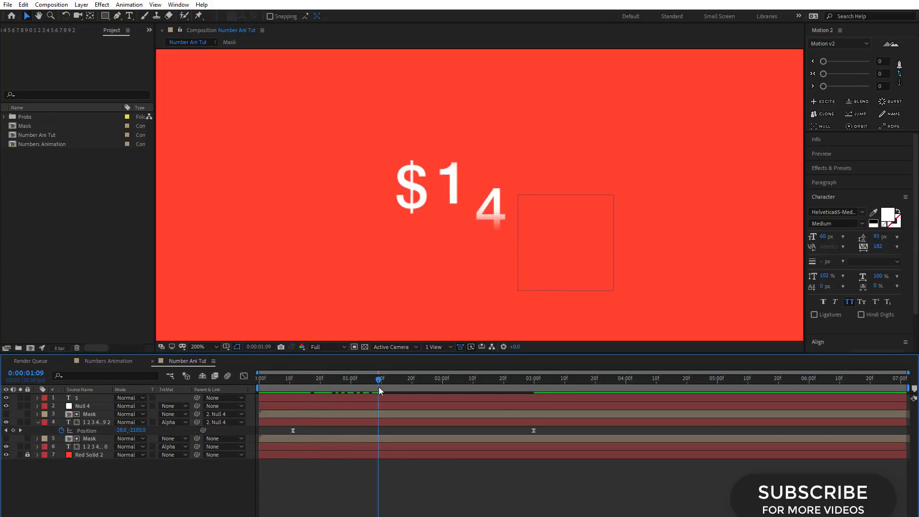
left_click_drag(294, 380, 259, 412)
left_click(38, 422)
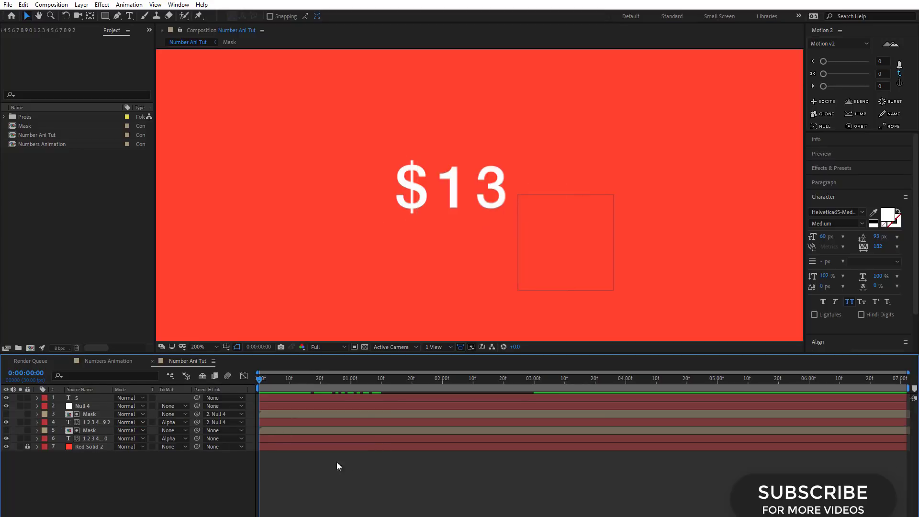
Move the right digit column's Position keyframes a few frames later and preview the staggered roll
key("u")
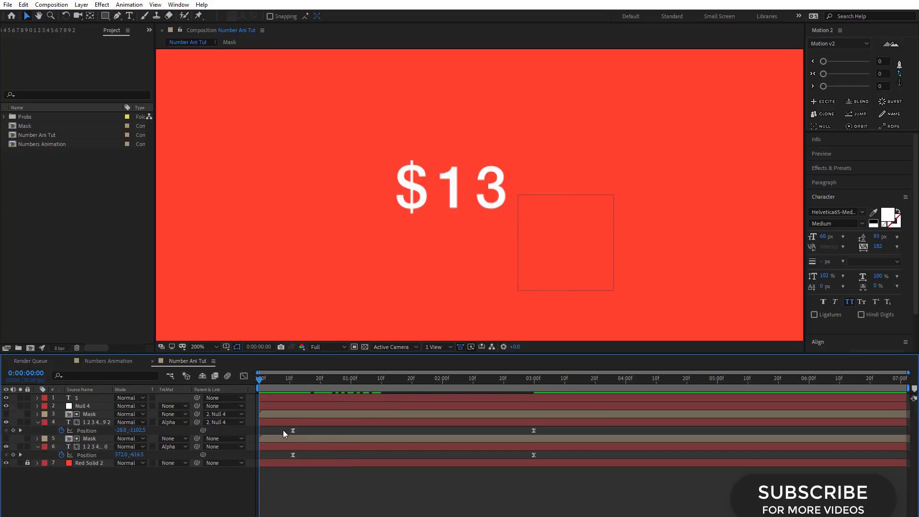
left_click_drag(283, 430, 554, 430)
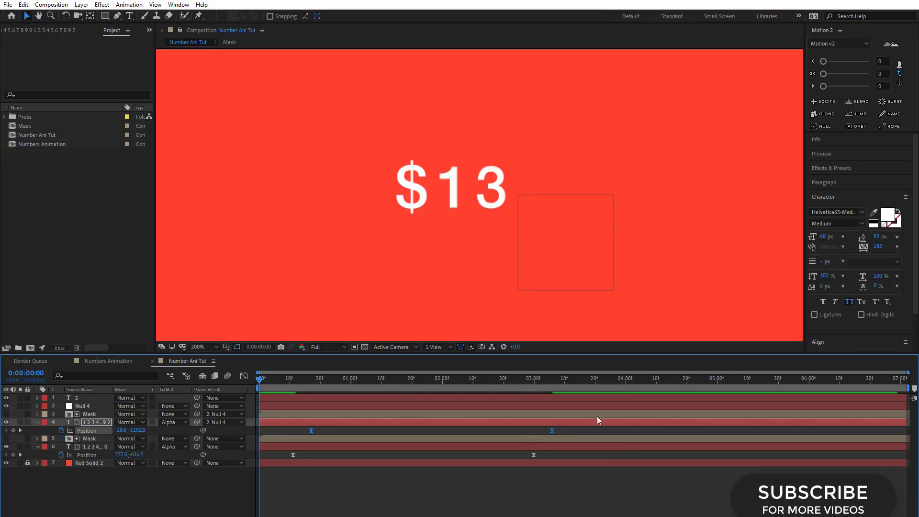
left_click(627, 379)
left_click(660, 491)
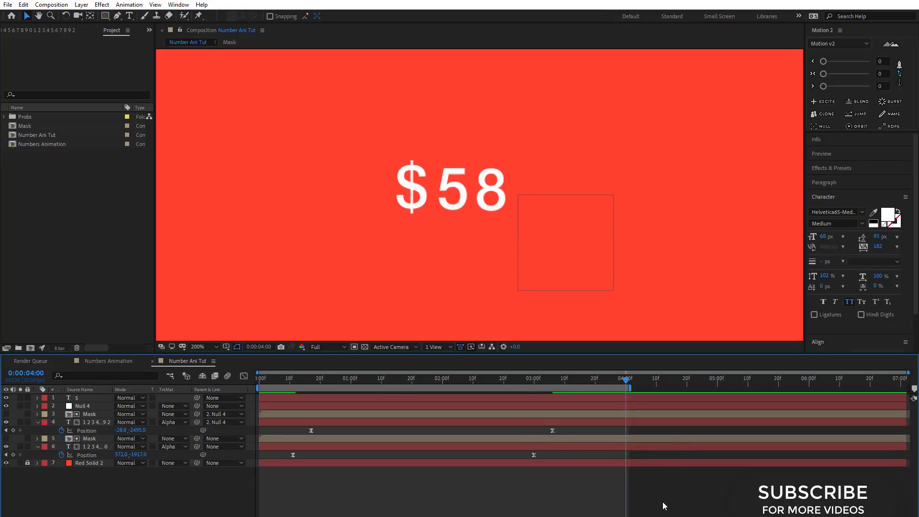
key("space")
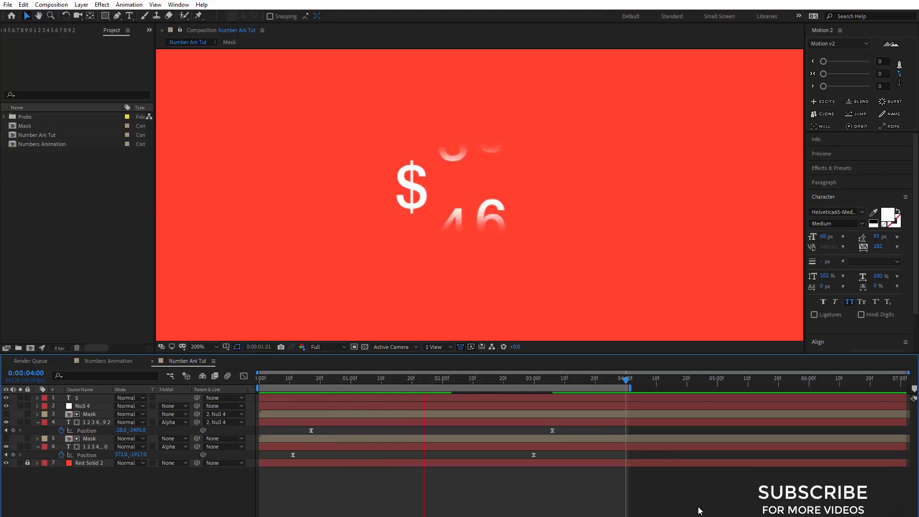
left_click(355, 414)
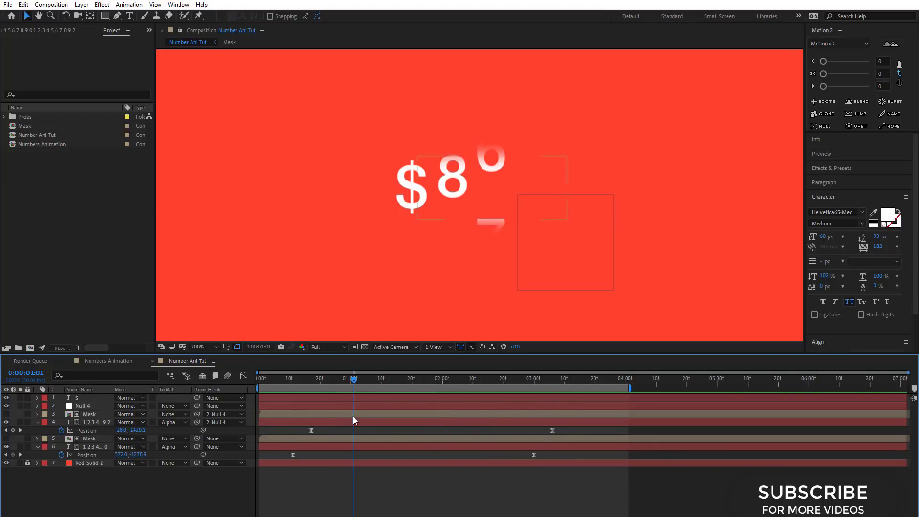
Enable motion blur for the composition
left_click(241, 398)
left_click(228, 377)
left_click(38, 423)
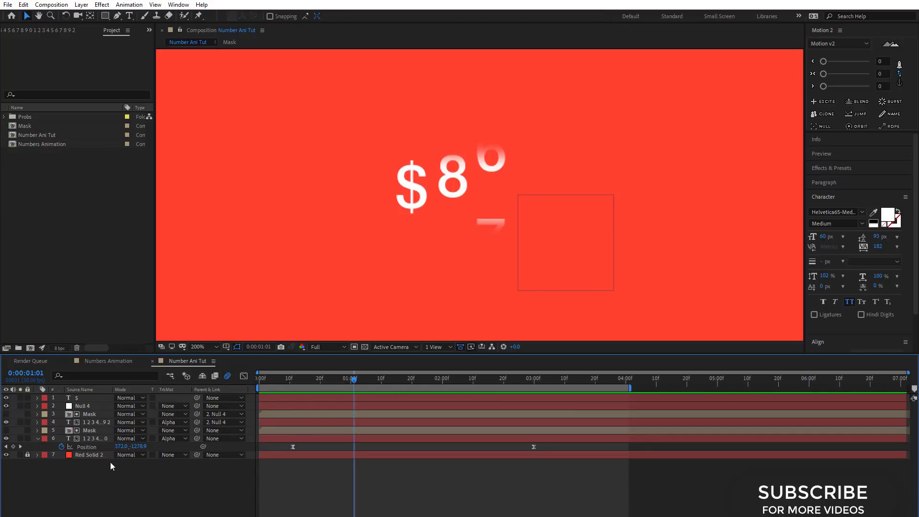
Tick the Motion Blur switch on digit layers 4 and 6 and preview the blurred roll
left_click(95, 424)
key("F4")
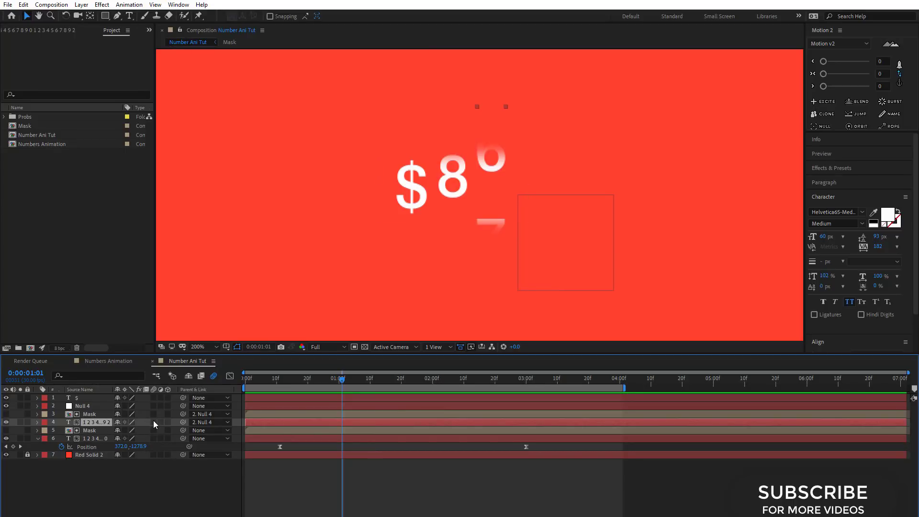
left_click(154, 422)
left_click(91, 439)
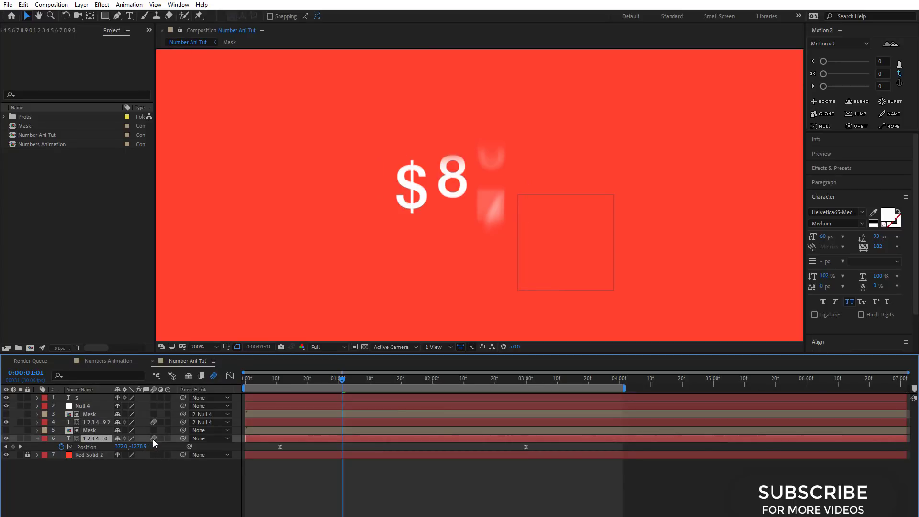
left_click(153, 438)
left_click(371, 498)
key("space")
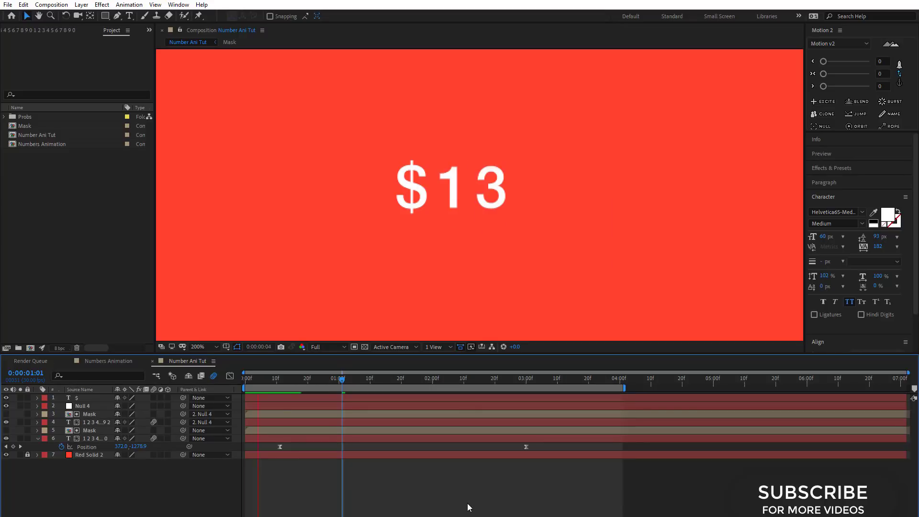